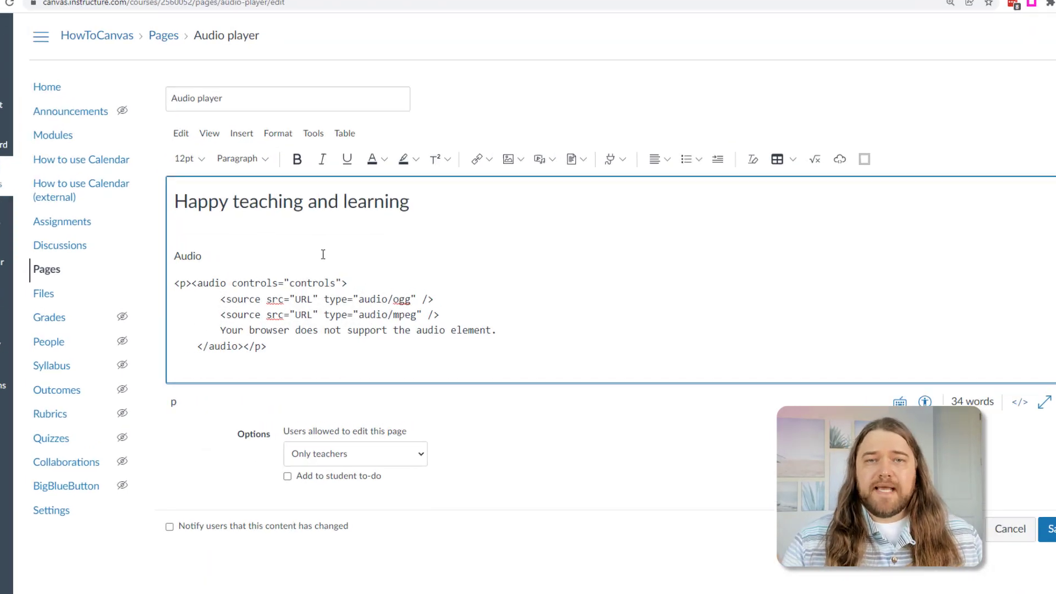
- Replace the word 'Audio' with an embedded player for the uploaded .m4a Happy teaching recording
double_click(100, 227)
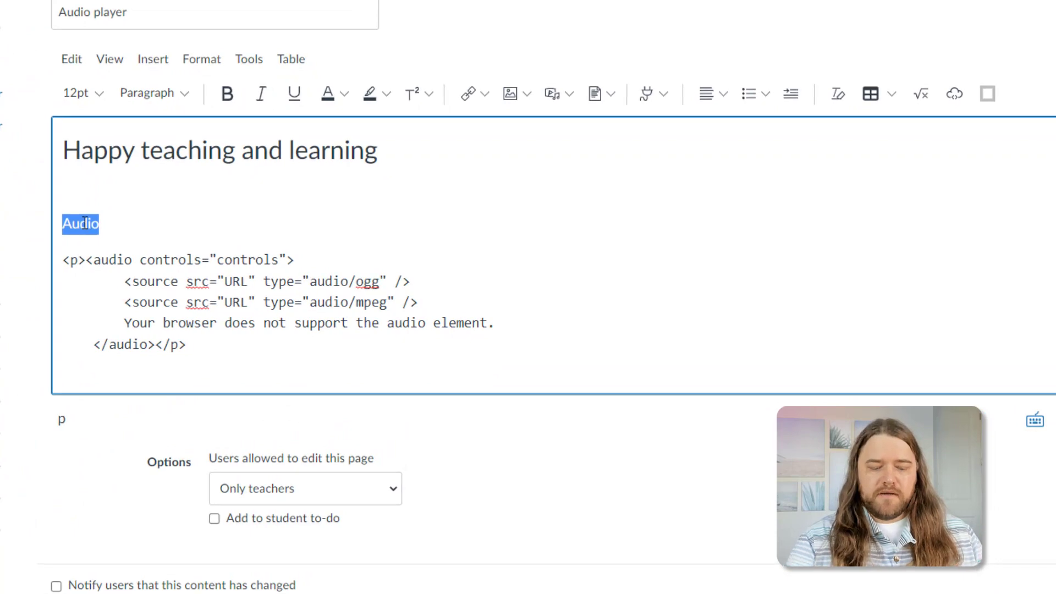
key(Return)
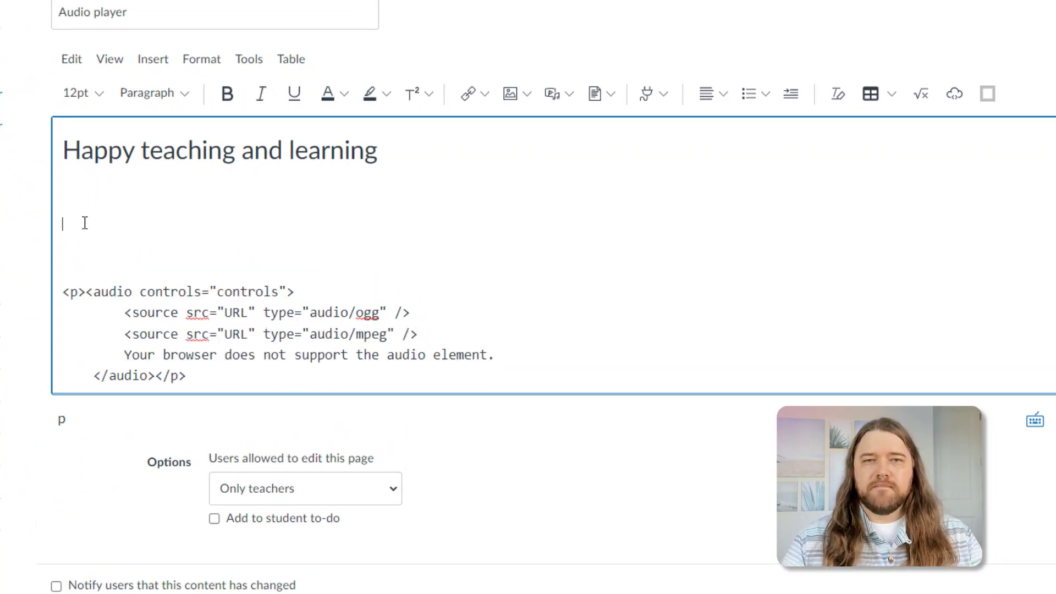
click(554, 96)
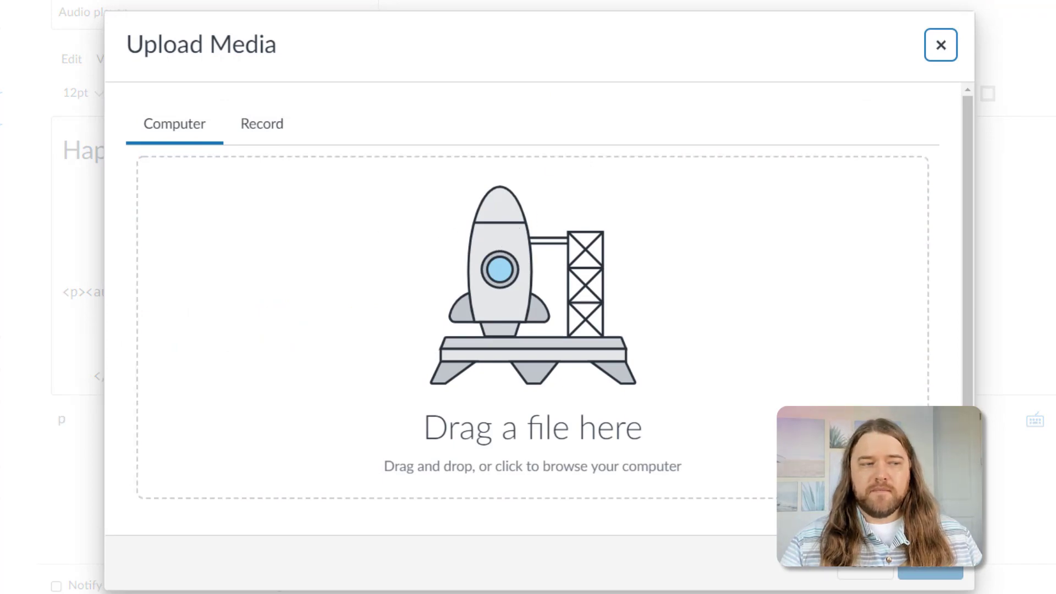
drag(259, 266, 495, 272)
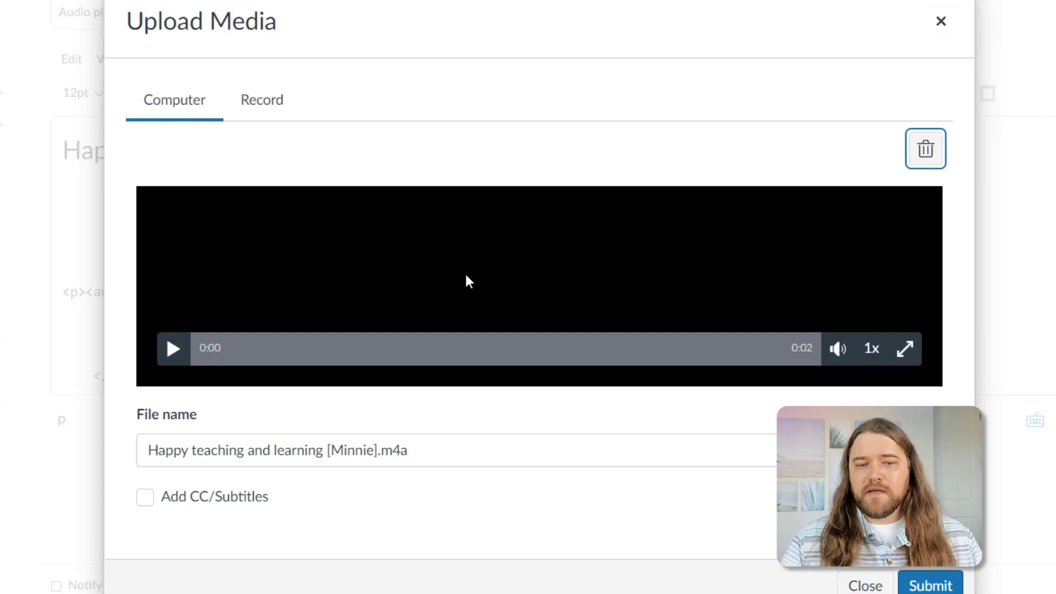
click(931, 586)
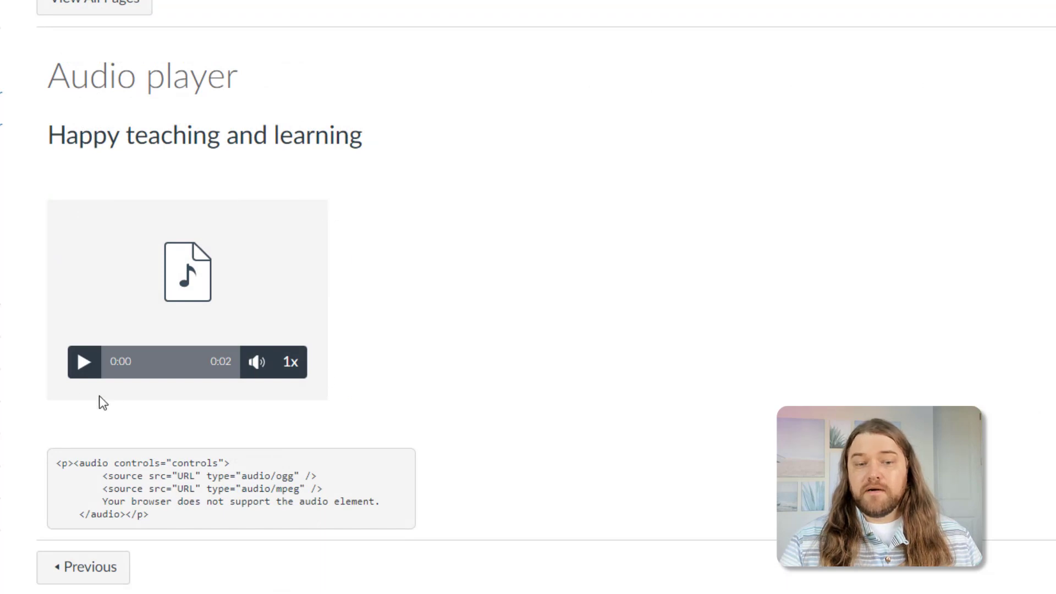
- Play the embedded recording through 0:02 at 1x speed, then select the end of the code sample
click(83, 363)
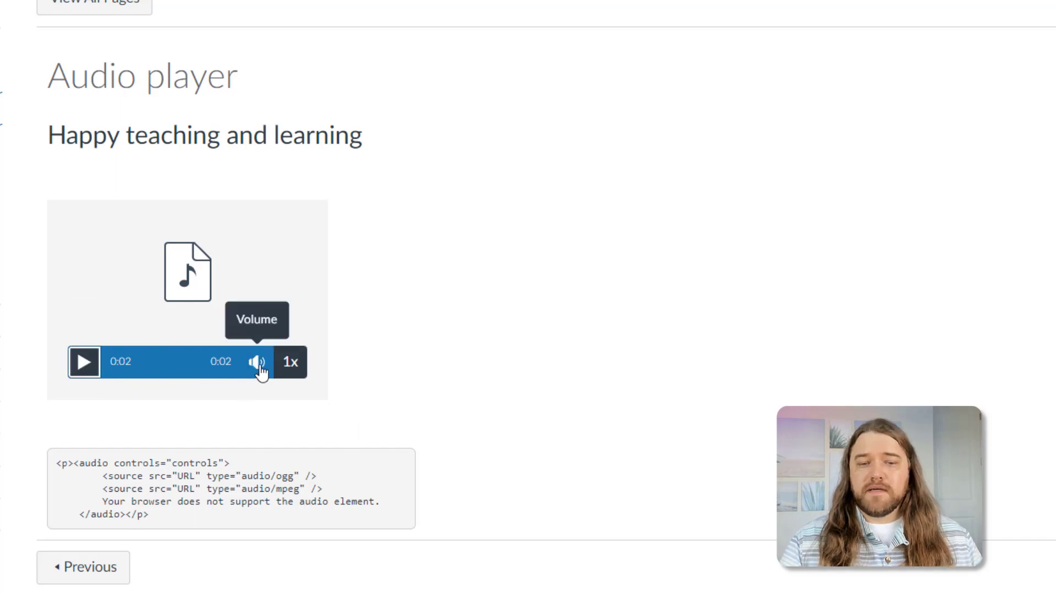
click(291, 362)
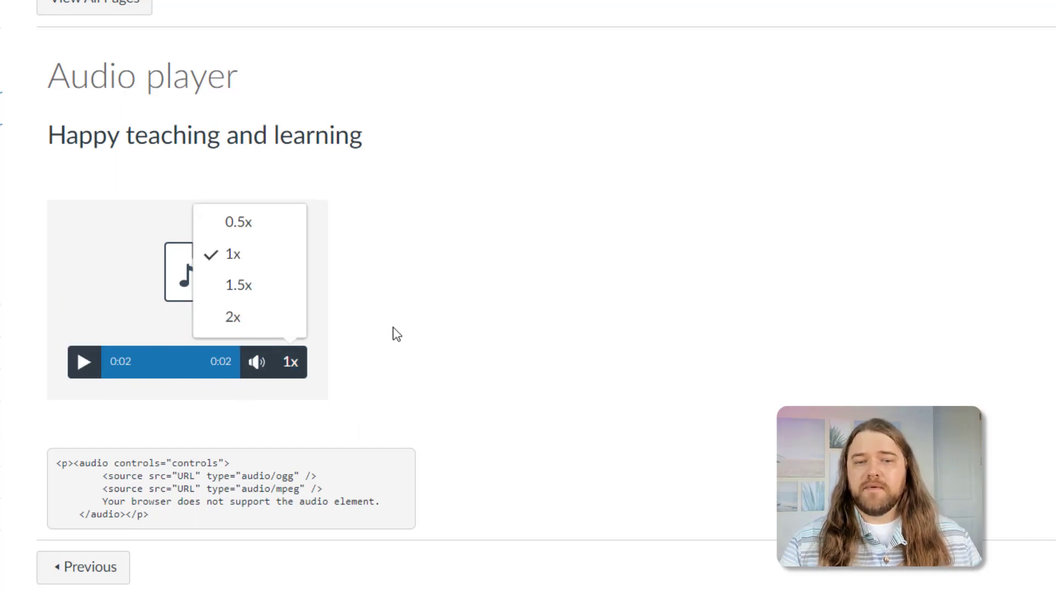
click(379, 303)
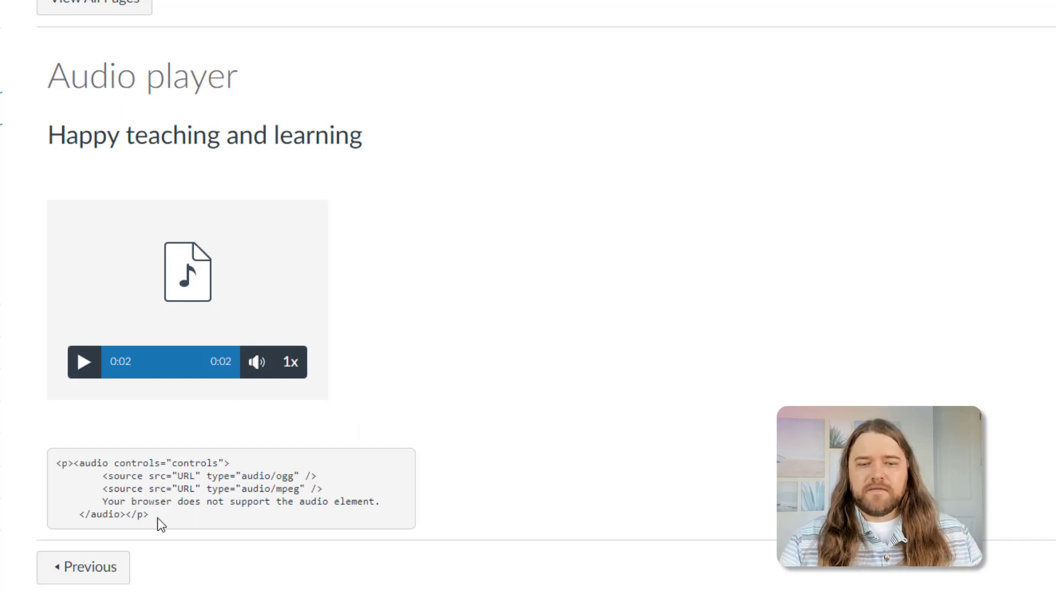
drag(157, 517, 53, 472)
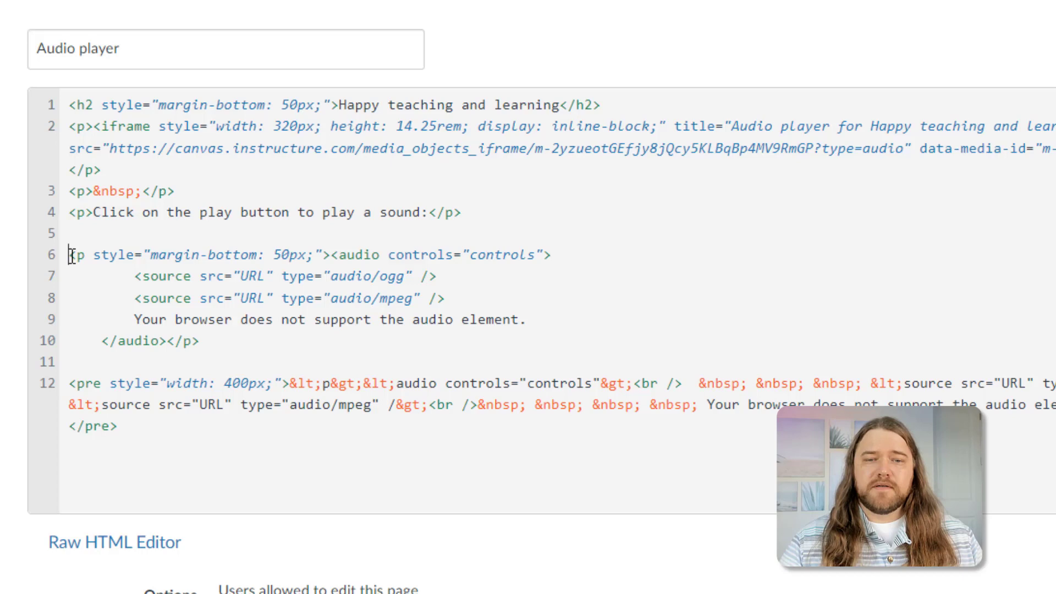
- Copy the Happy teaching recording's link address from the course Files audio folder
drag(69, 254, 253, 345)
click(253, 345)
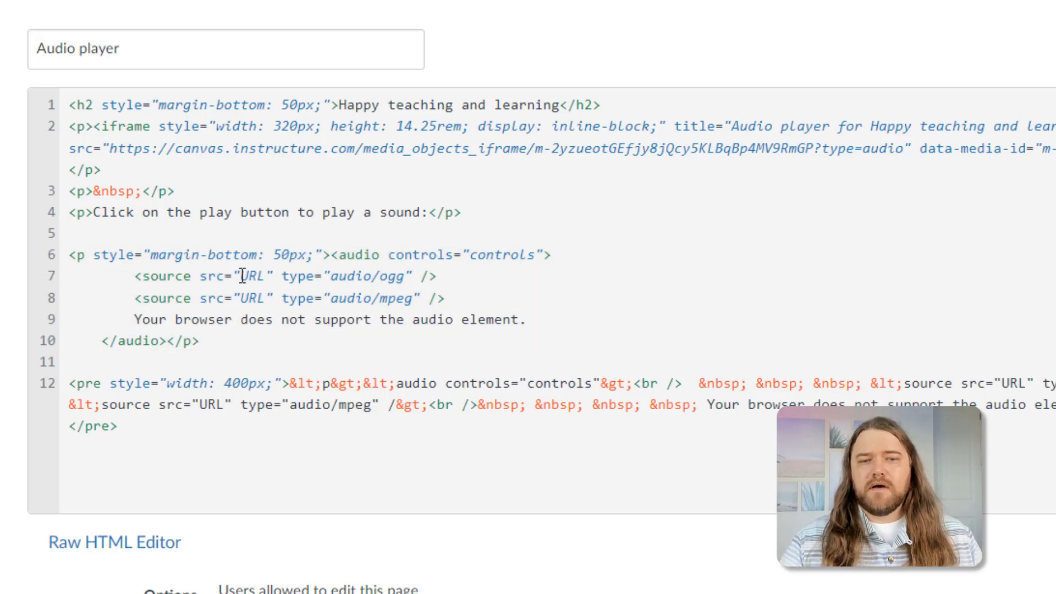
drag(240, 276, 266, 281)
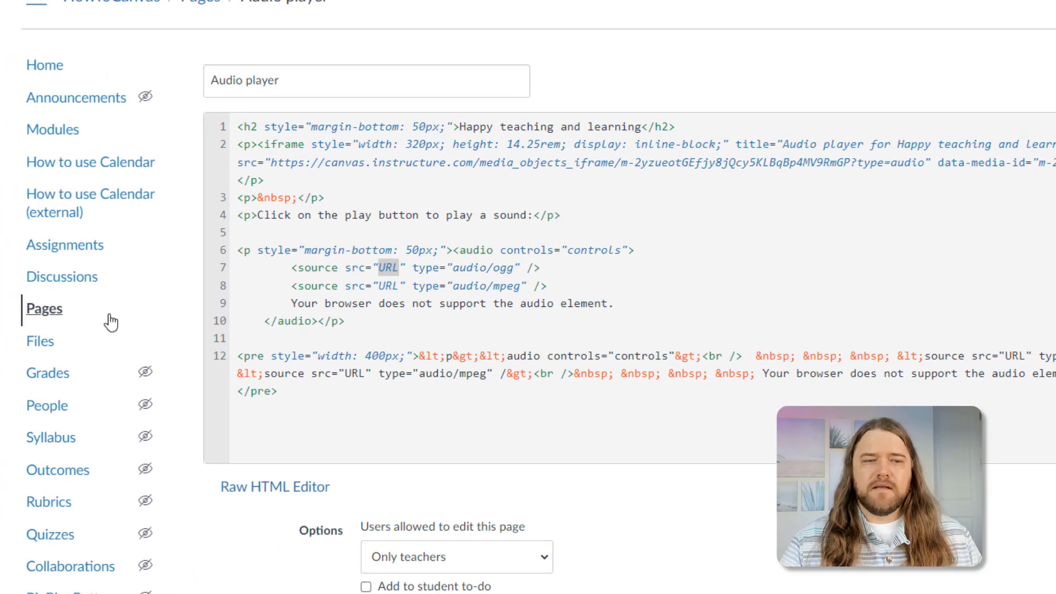
right_click(38, 344)
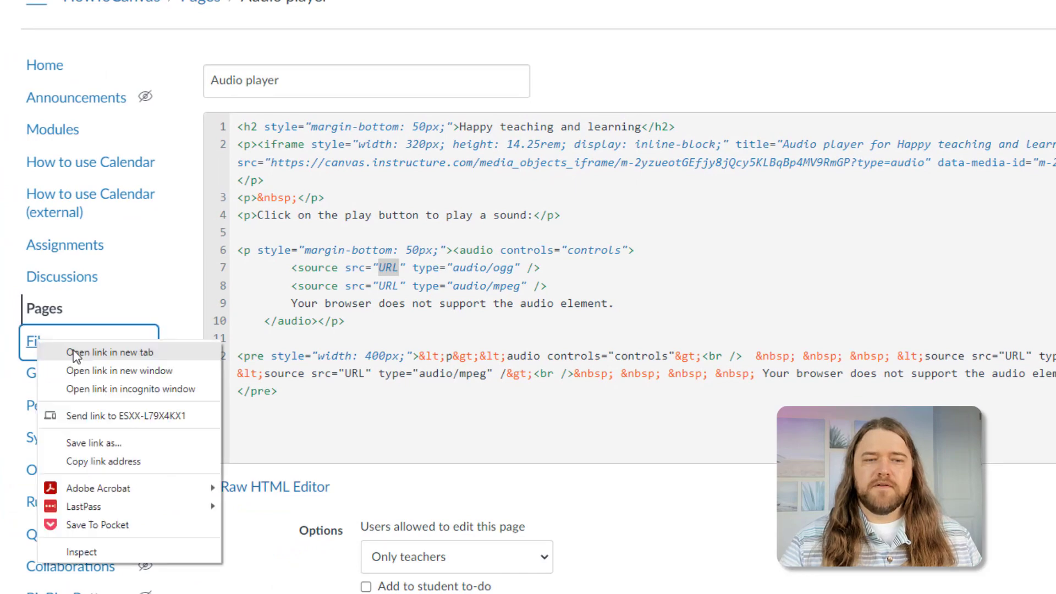
click(89, 354)
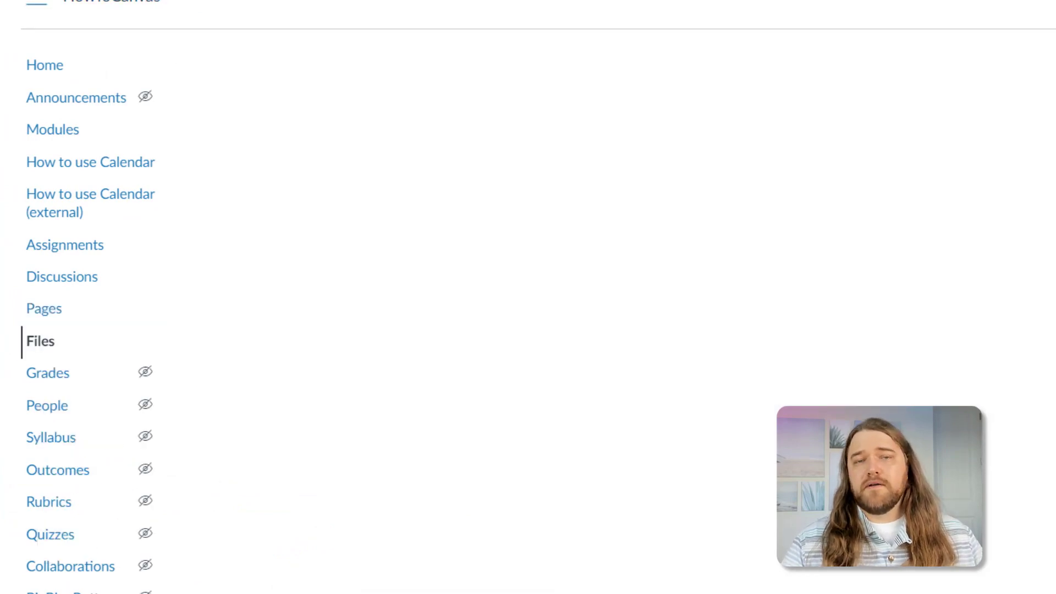
click(262, 168)
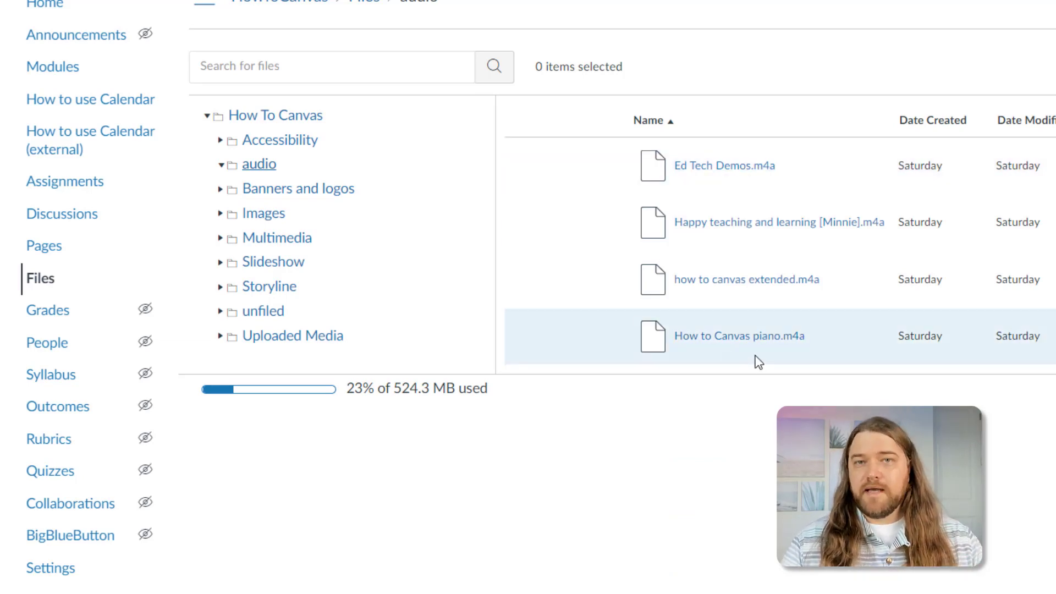
right_click(734, 228)
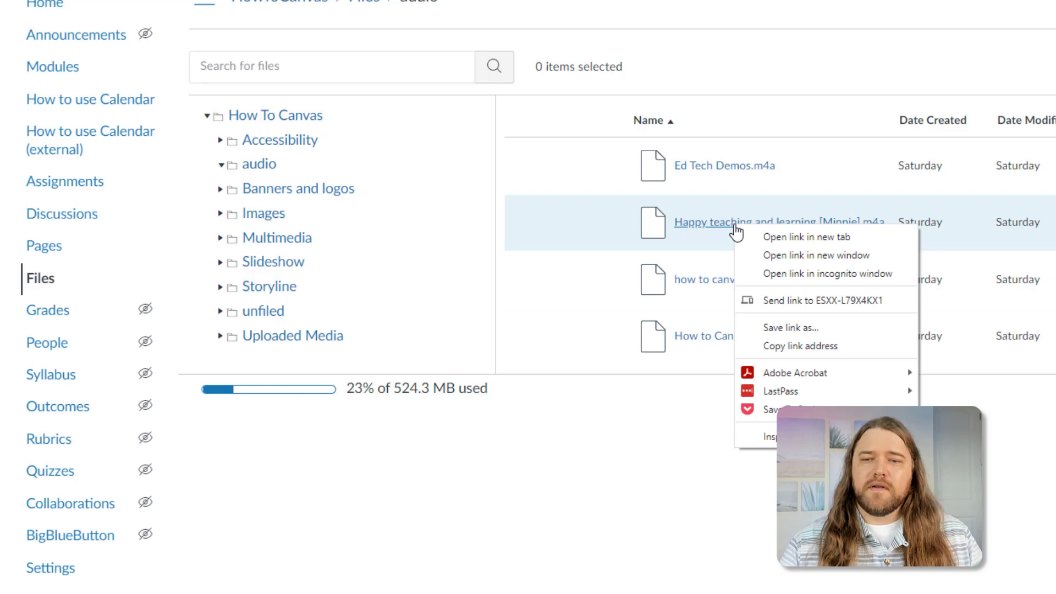
click(780, 345)
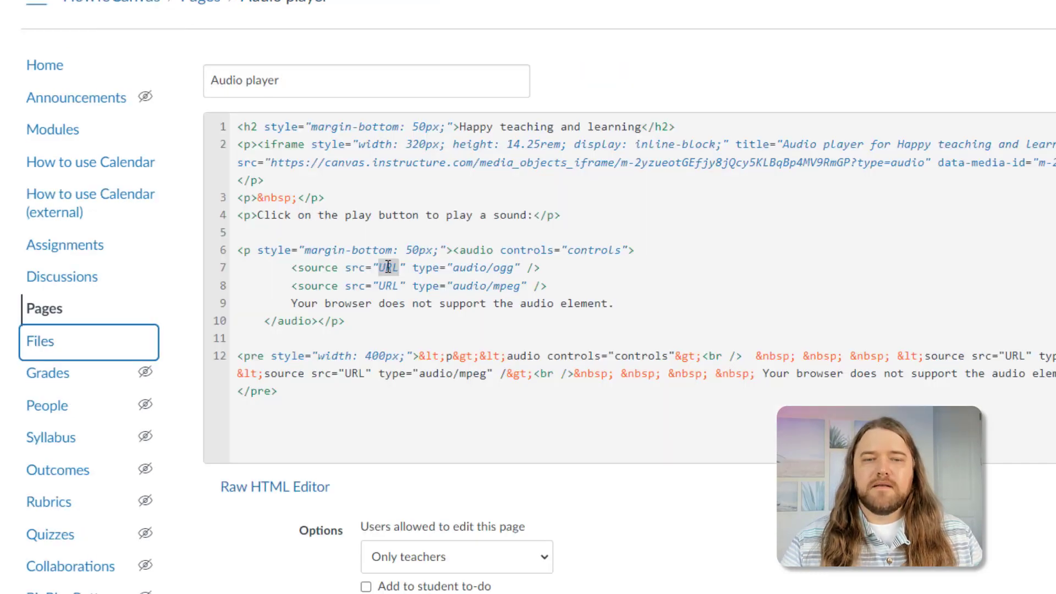
- Paste the recording link over the src="URL" placeholders on lines 7 and 8
right_click(388, 267)
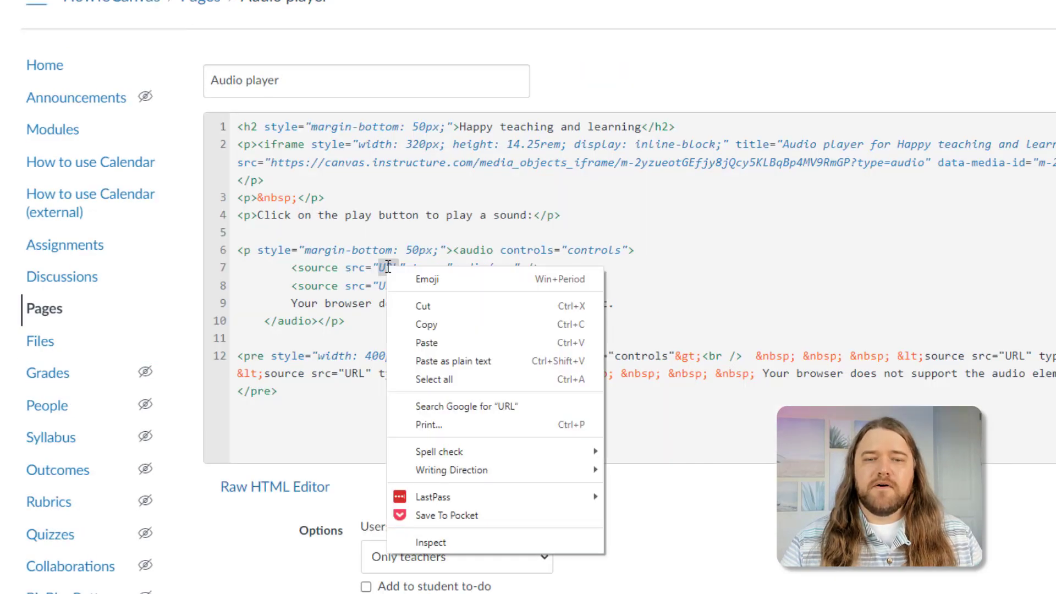
click(427, 342)
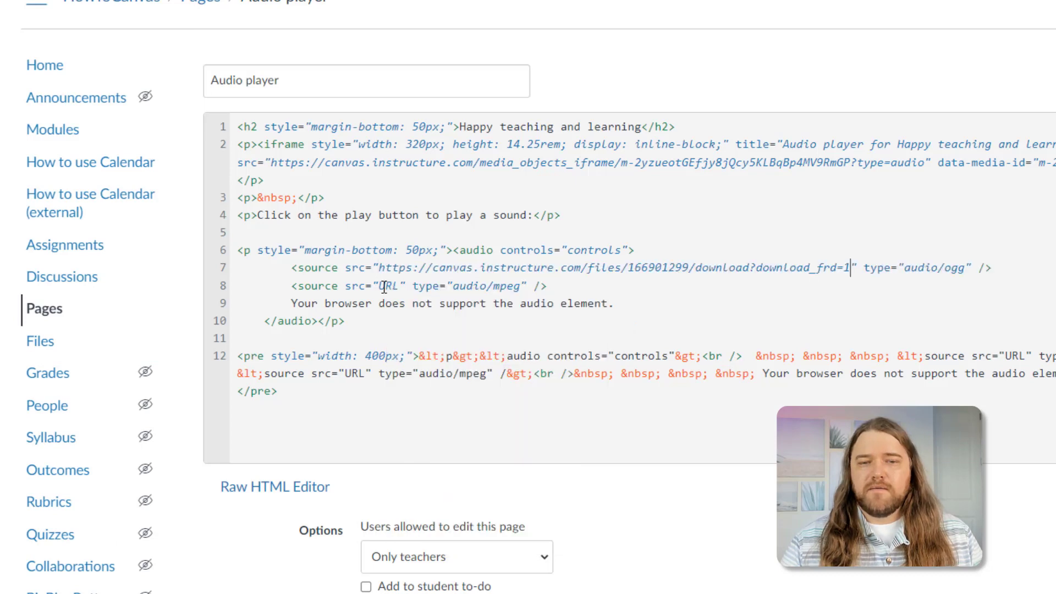
double_click(387, 285)
right_click(388, 286)
click(427, 361)
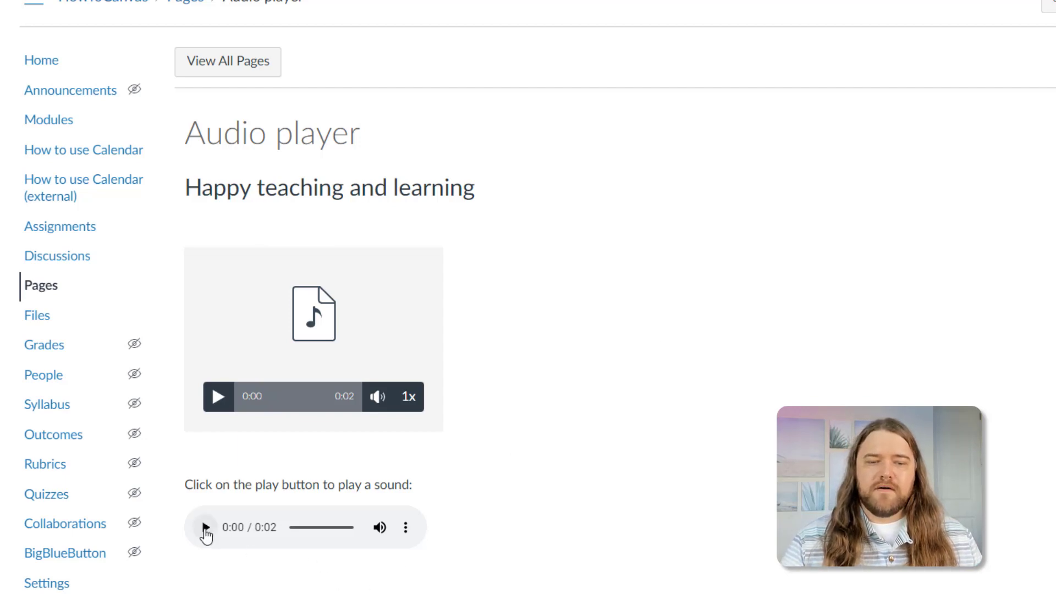
- Play the recording in the lower HTML5 player, check its options menu, and reopen the page in the editor
click(205, 528)
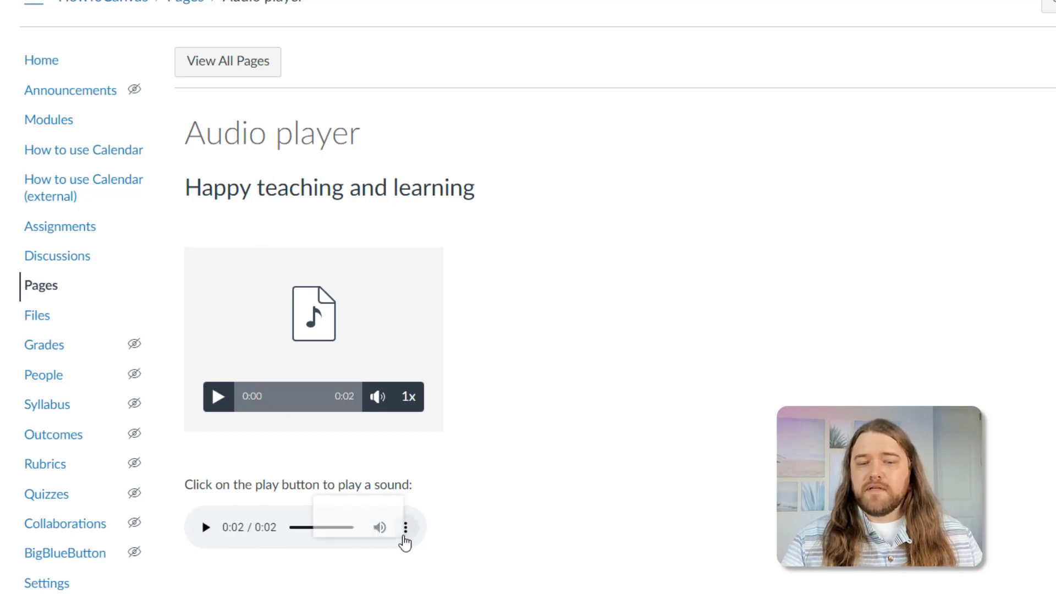
click(405, 529)
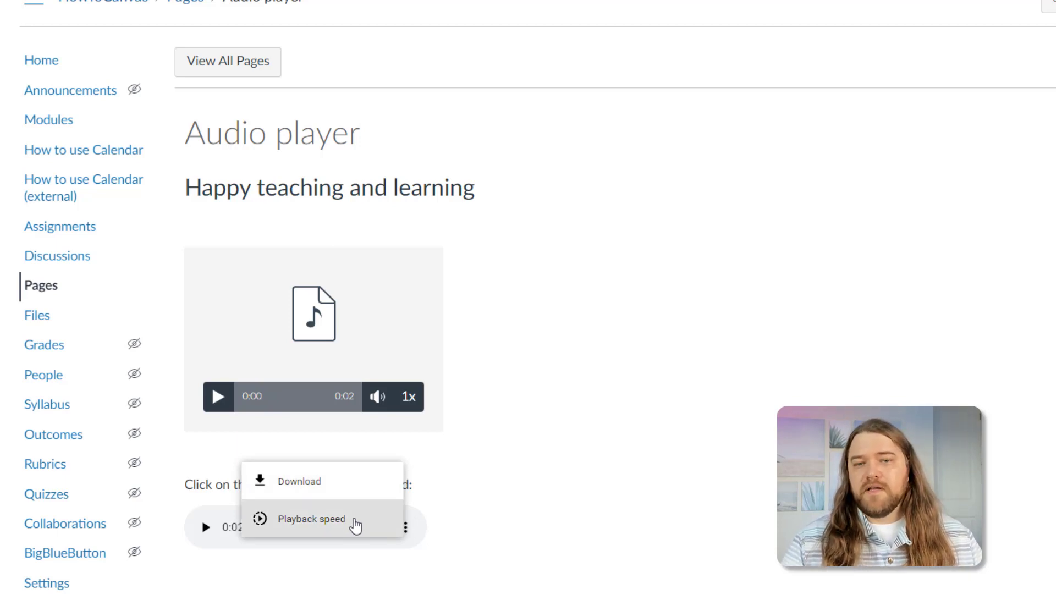
click(506, 515)
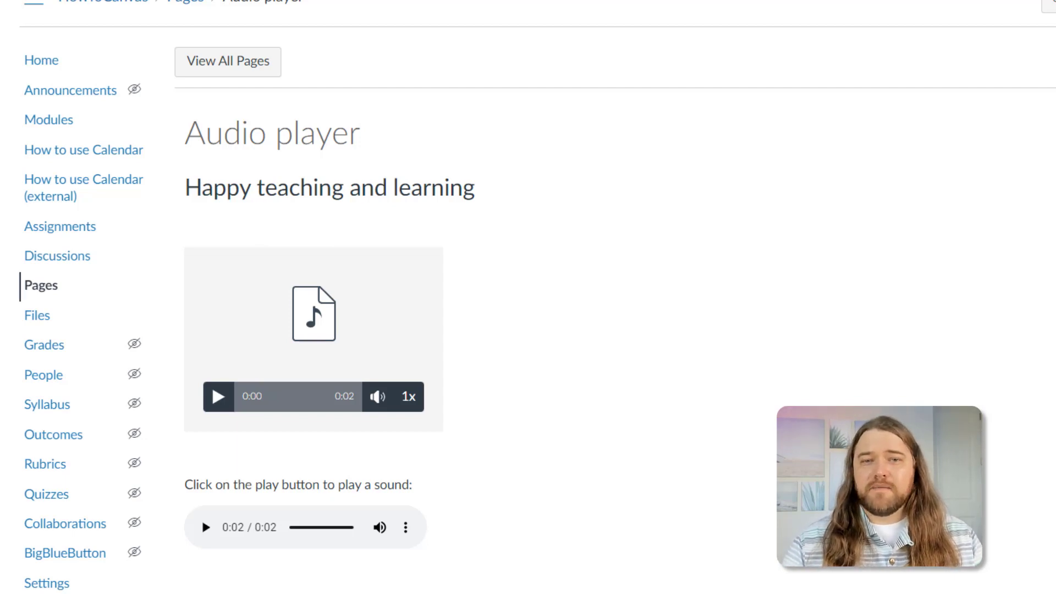
click(1045, 8)
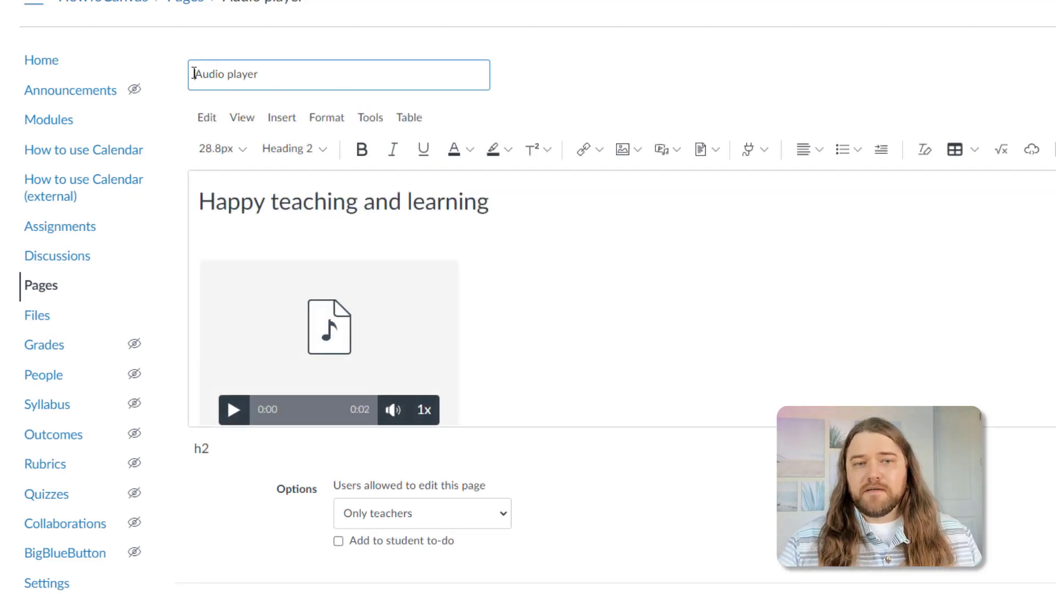
- Insert a 🎵 musical-note emoji at the start of the 'Audio player' title
drag(195, 74, 317, 76)
click(284, 77)
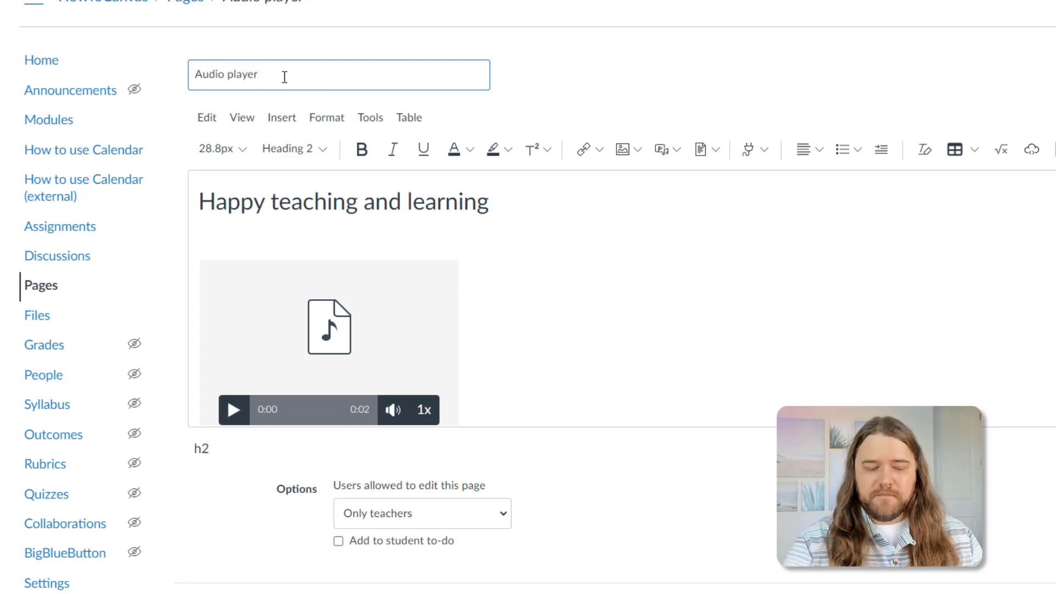
key(Home)
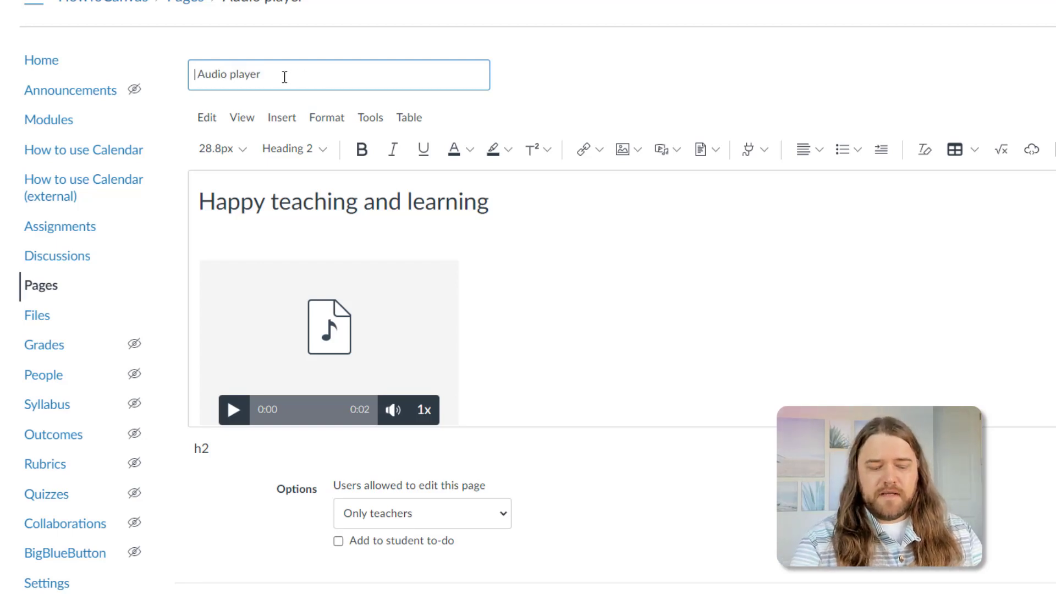
key(super+period)
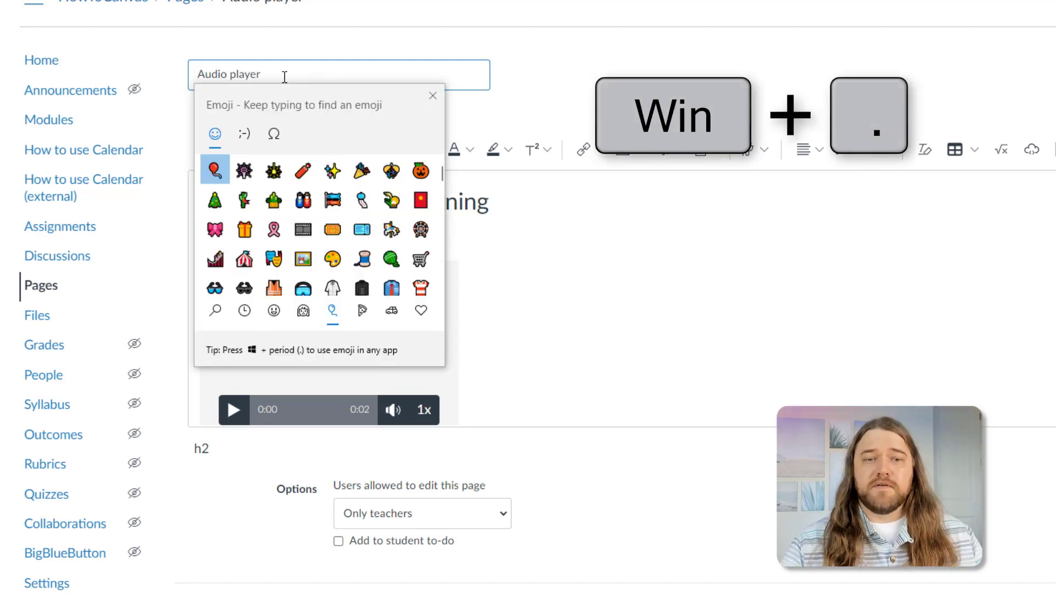
text(music)
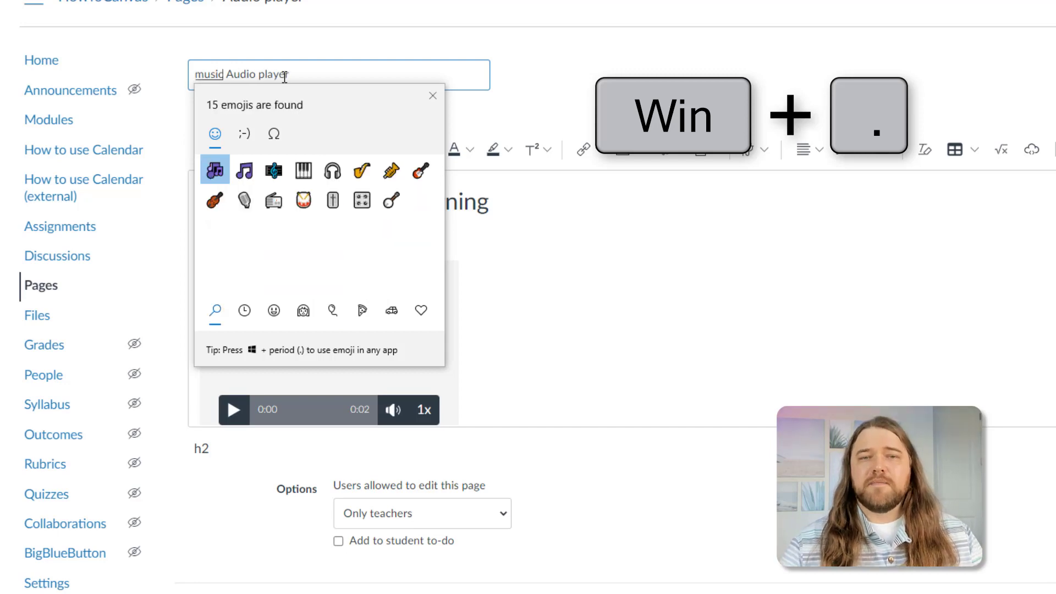
click(245, 173)
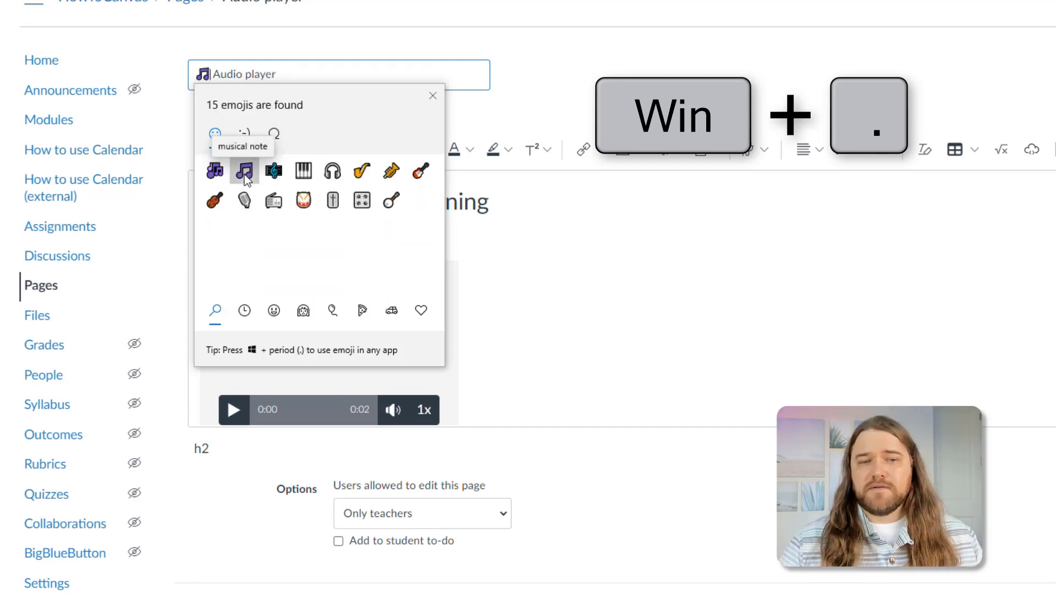
click(289, 73)
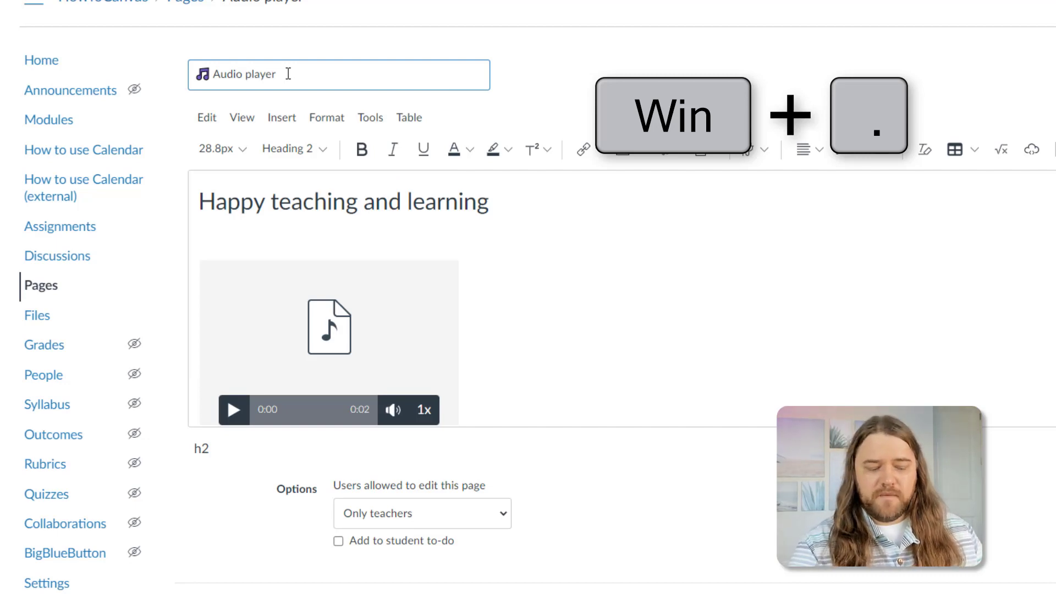
- Add a second 🎵 emoji to the title in place of the typed word 'music'
key(super+semicolon)
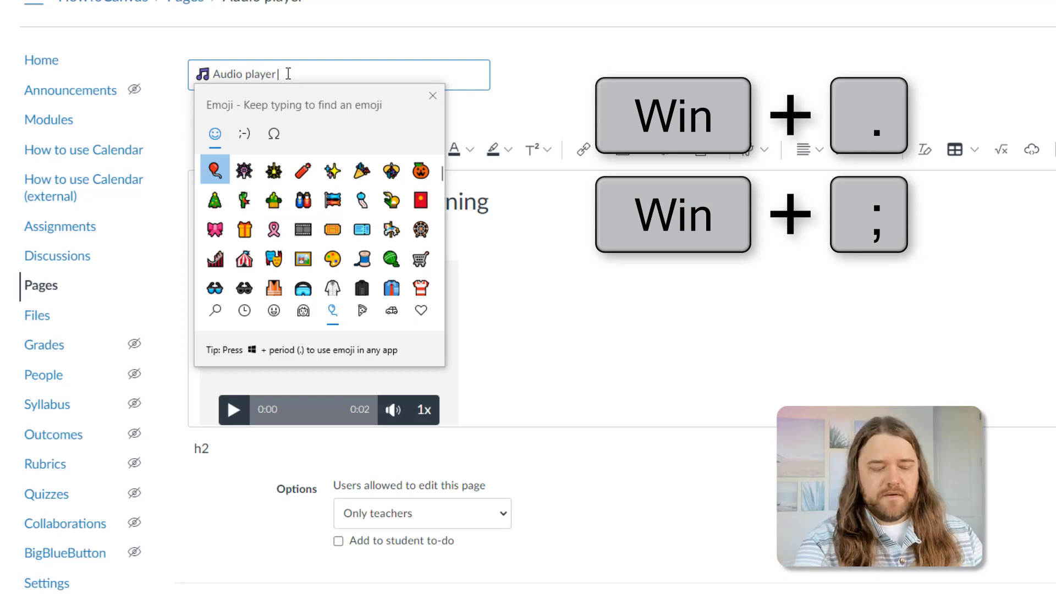
text(music)
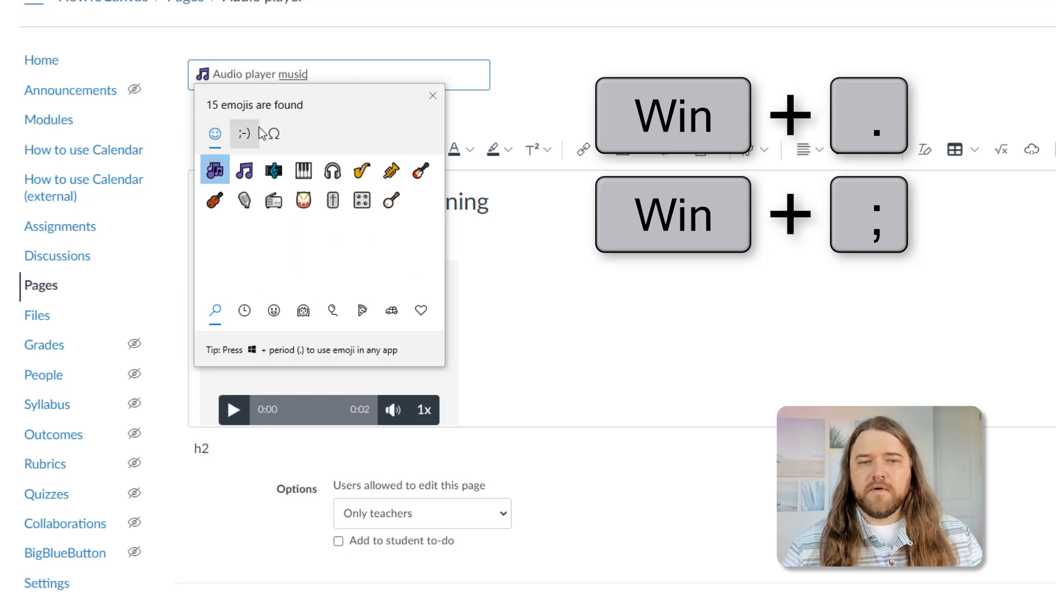
click(247, 170)
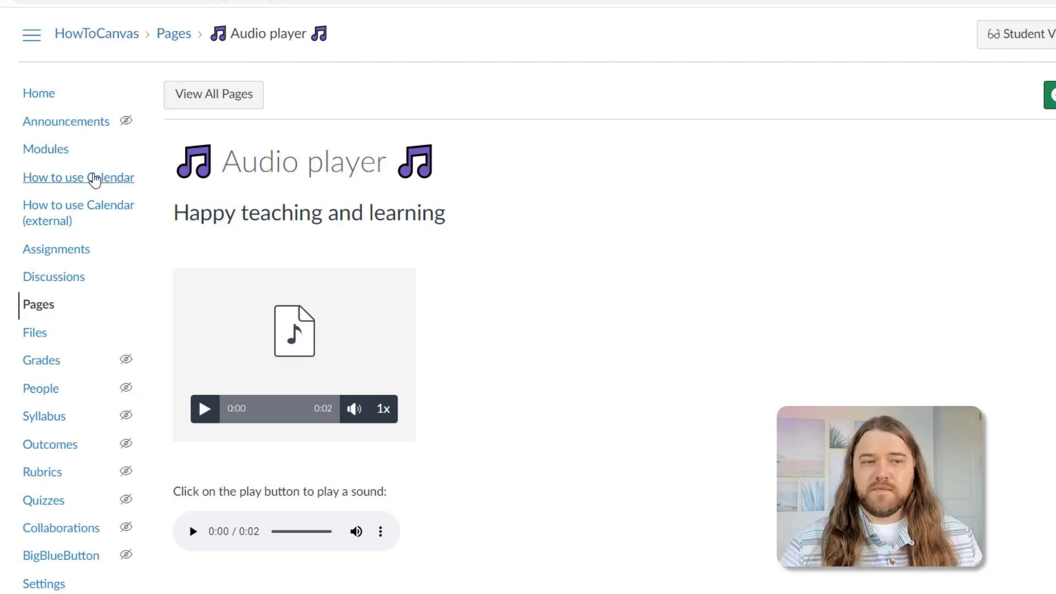
- Go to the course Modules page and scroll down to the 🎵 Audio player 🎵 item
click(48, 151)
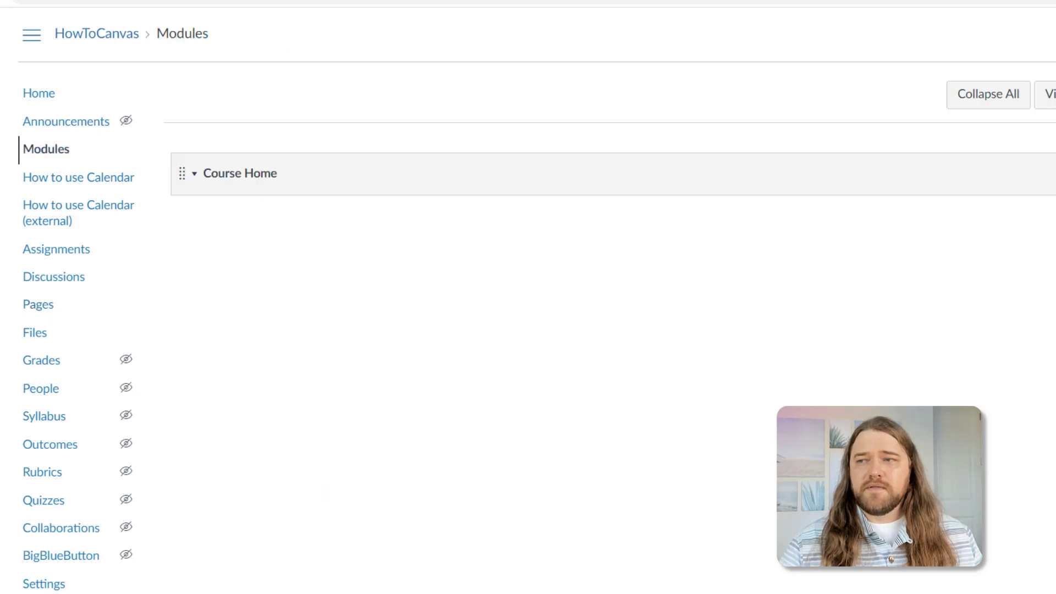
scroll(605, 275, down, 1)
scroll(259, 467, down, 20)
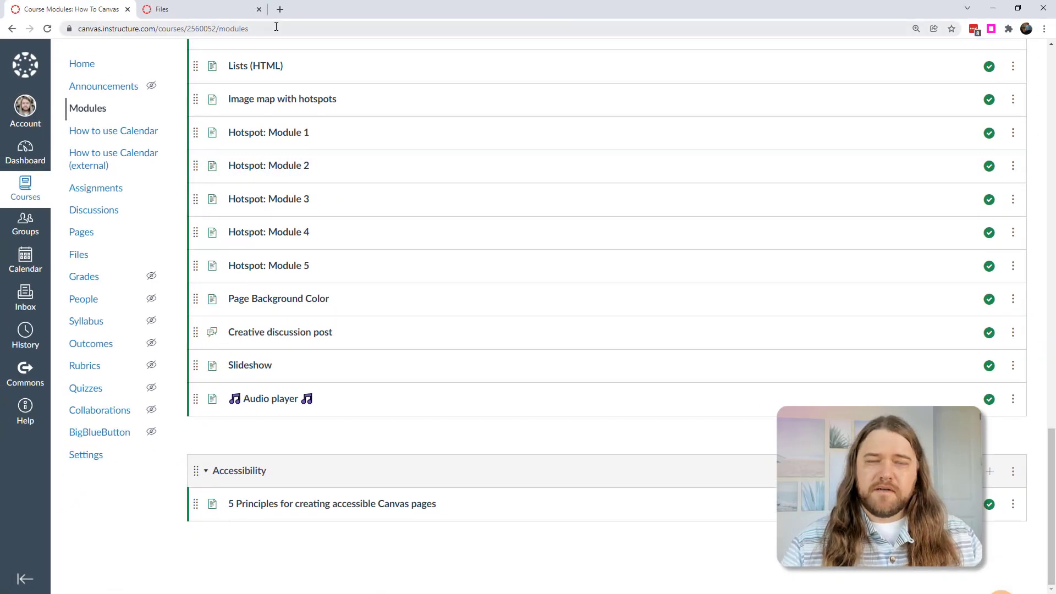
- Add an extra 's' to 'modules' in the address to load the Page Not Found page
click(278, 29)
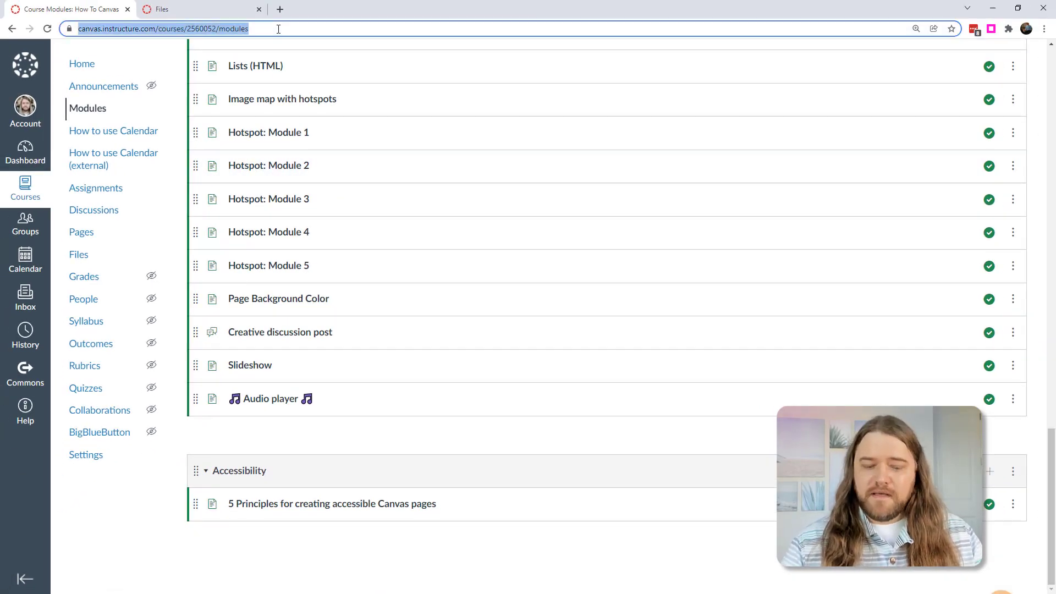
click(278, 29)
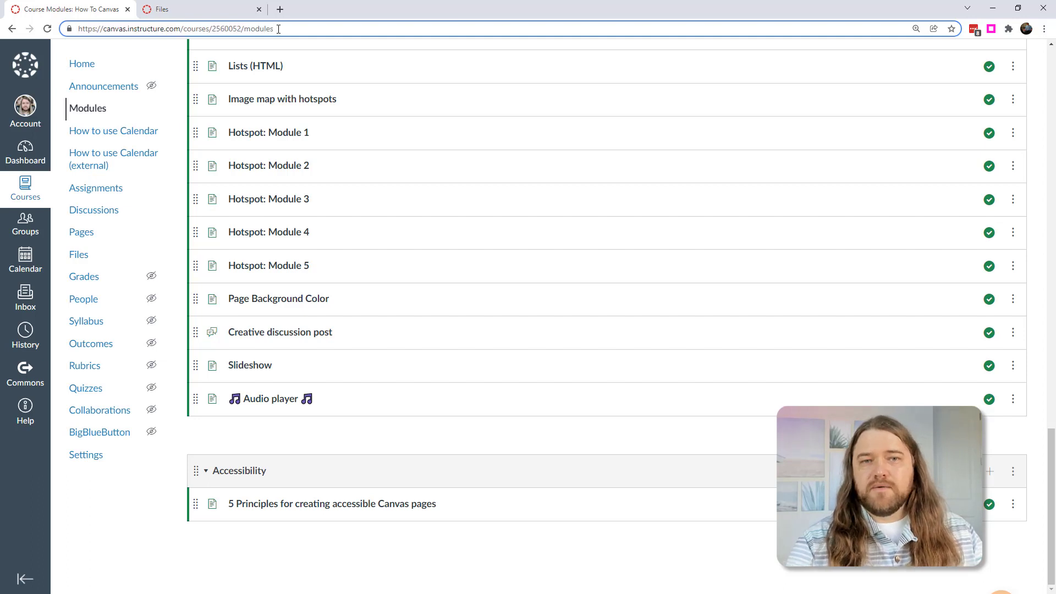
text(s)
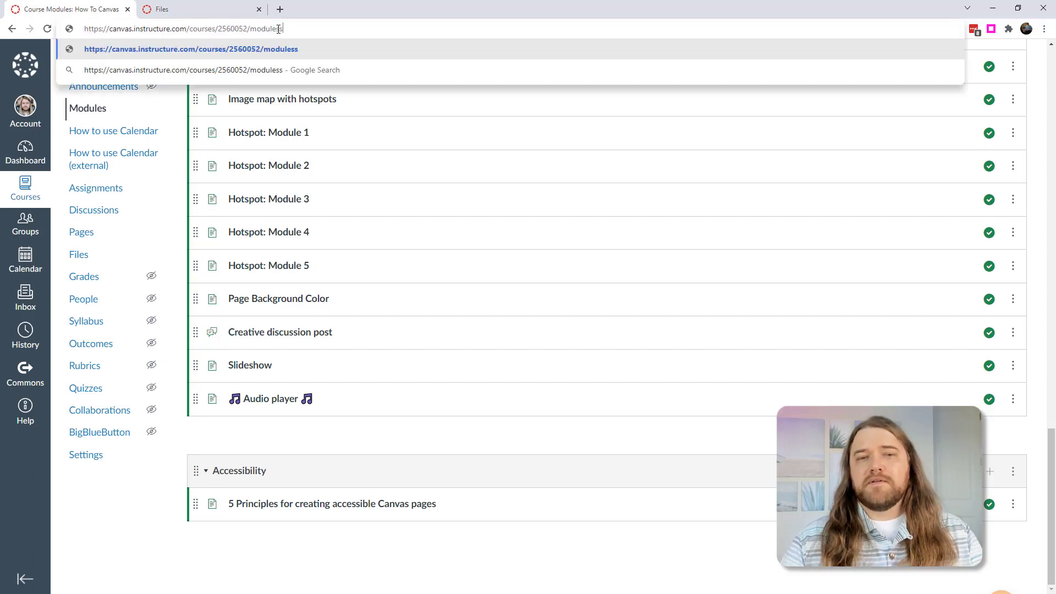
key(Return)
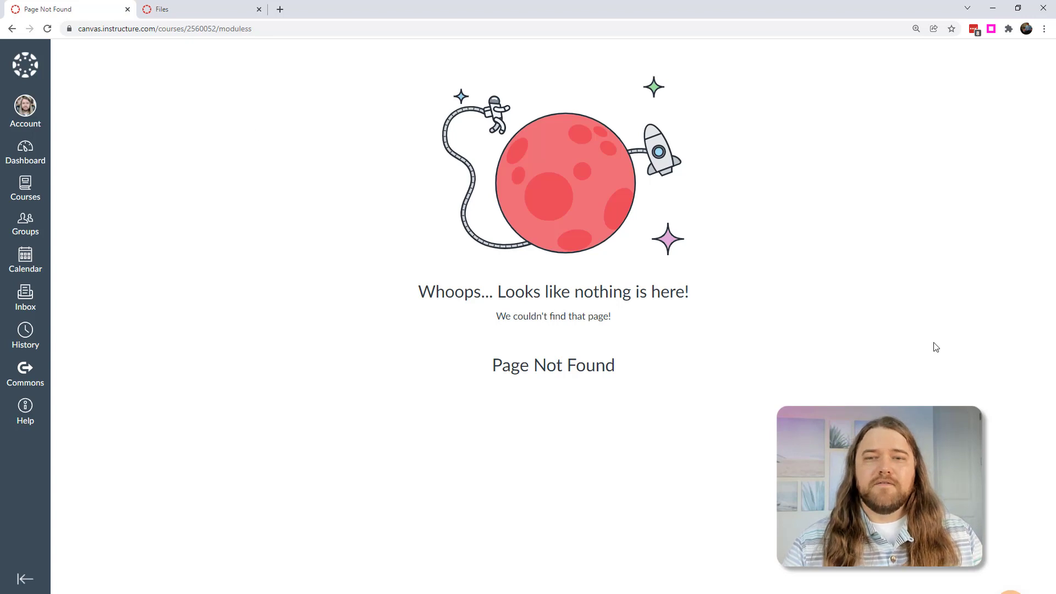
- Play the hidden falling-blocks game, steering the blue block up and restarting twice
key(space)
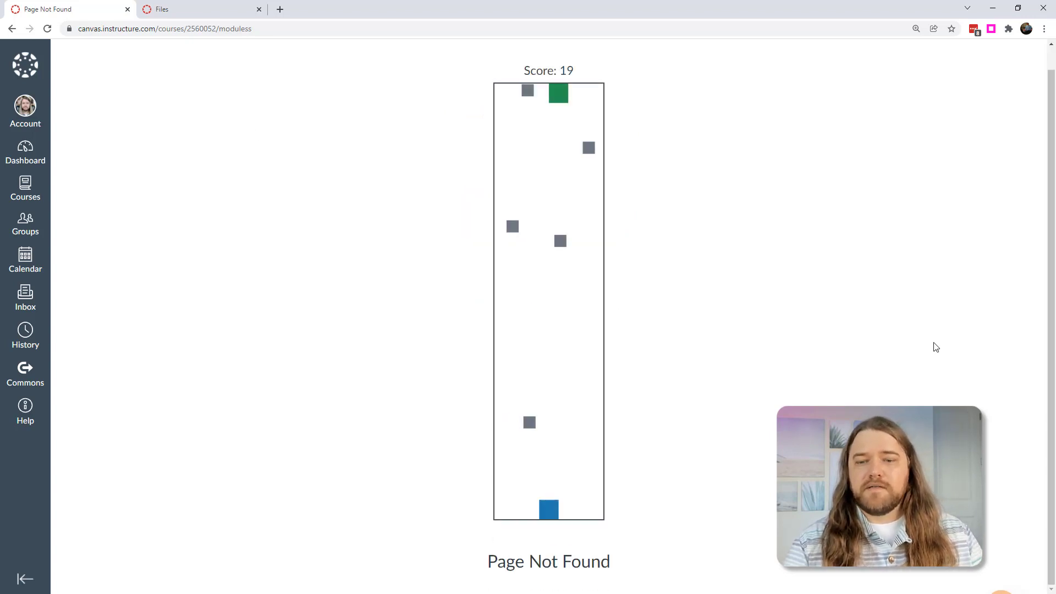
key(Up)
key(Up)
key(Up)
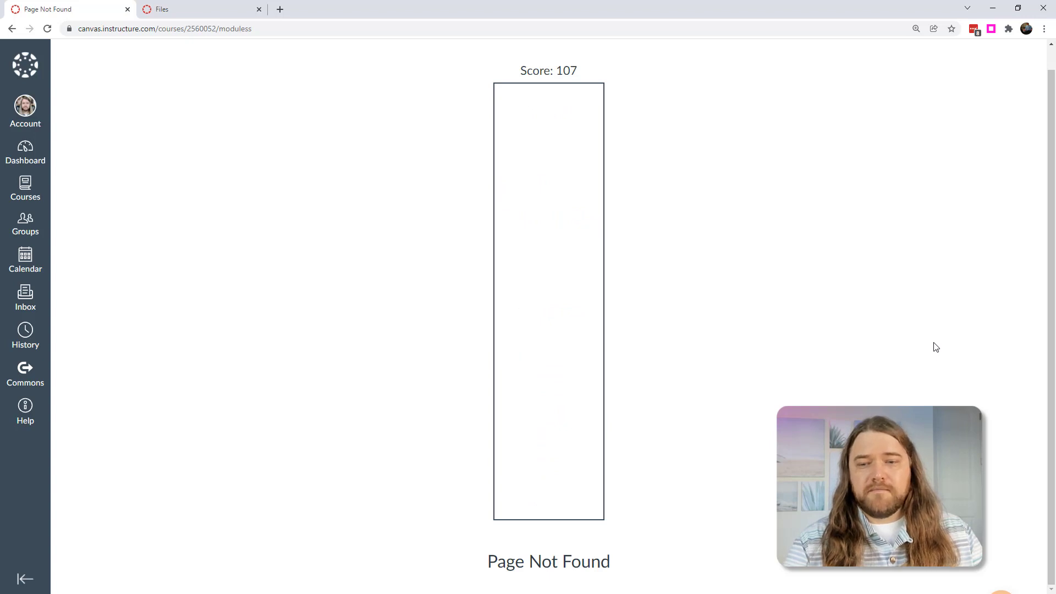
key(space)
key(Up)
key(Up)
key(Up)
key(Up)
key(Up)
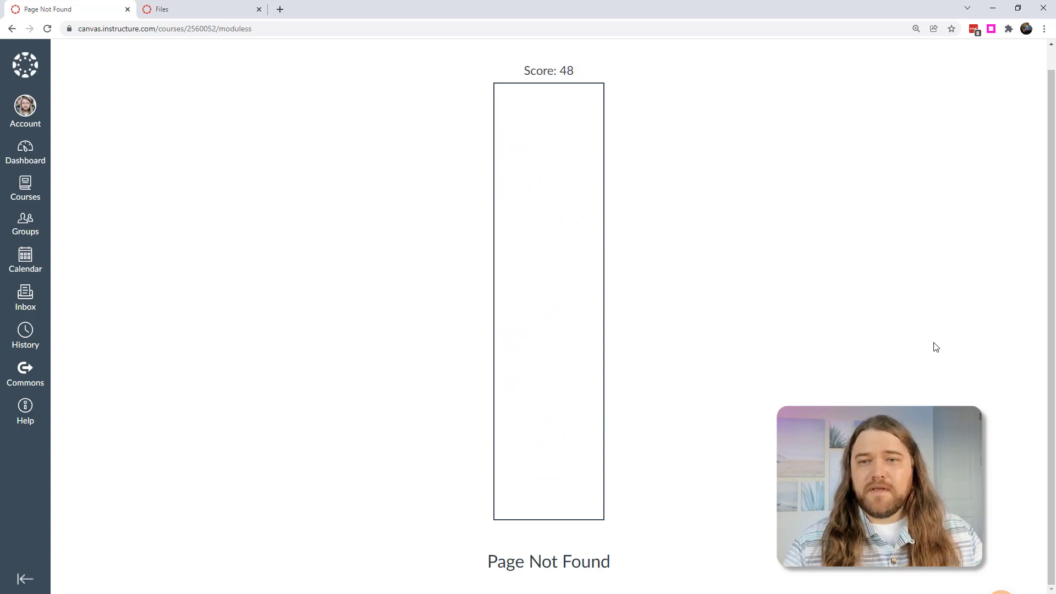
key(space)
key(Up)
key(Up)
key(Up)
key(Up)
key(Up)
key(Up)
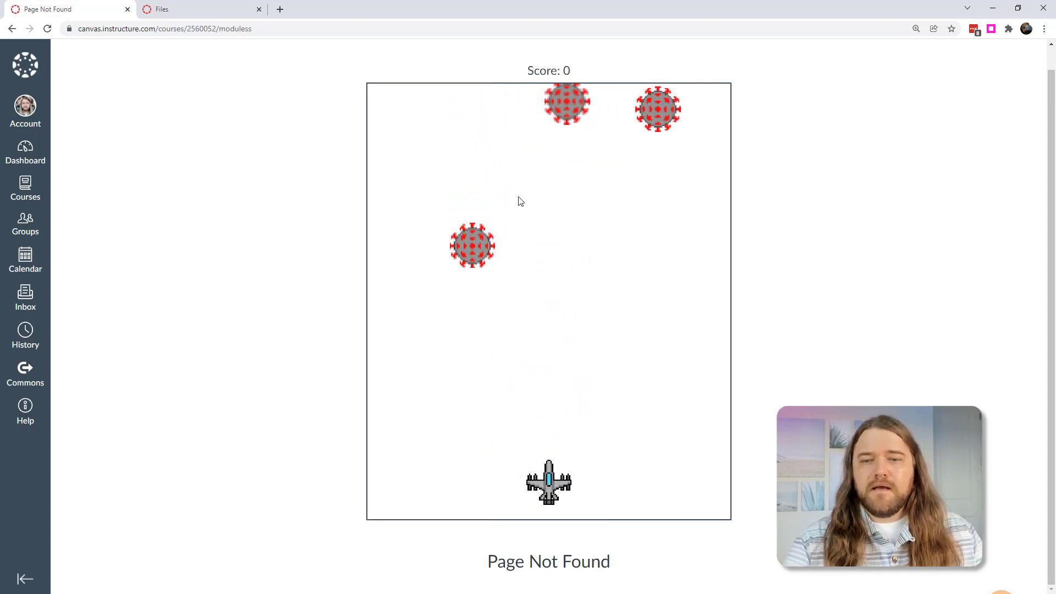
- Play the virus-shooter game, grabbing double- and triple-shot power-ups, until it ends at score 6300
key(Left)
key(Left)
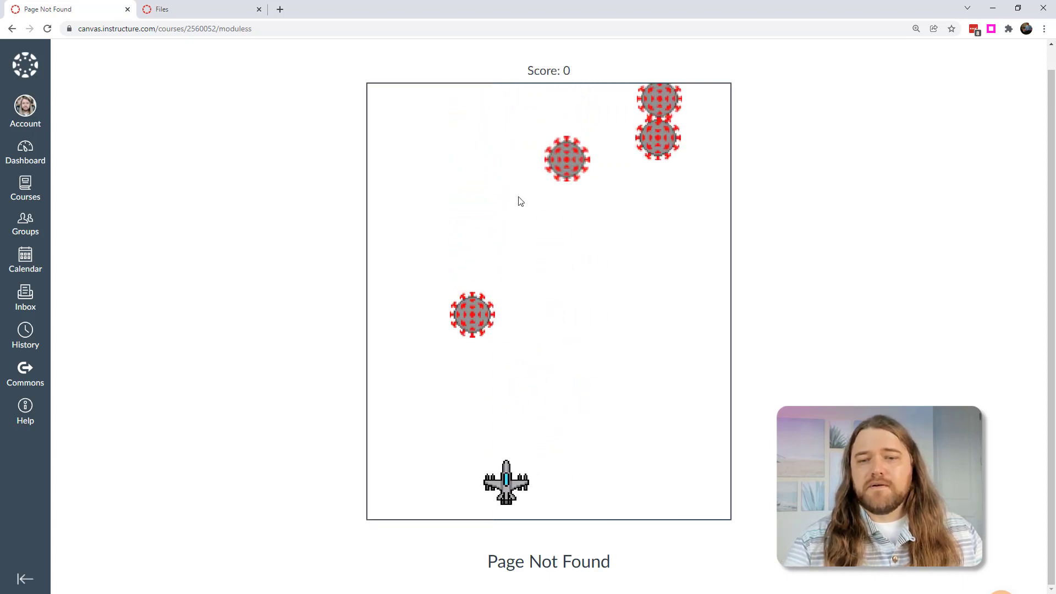
key(space)
key(space)
key(Right)
key(space)
key(Right)
key(Right)
key(space)
key(space)
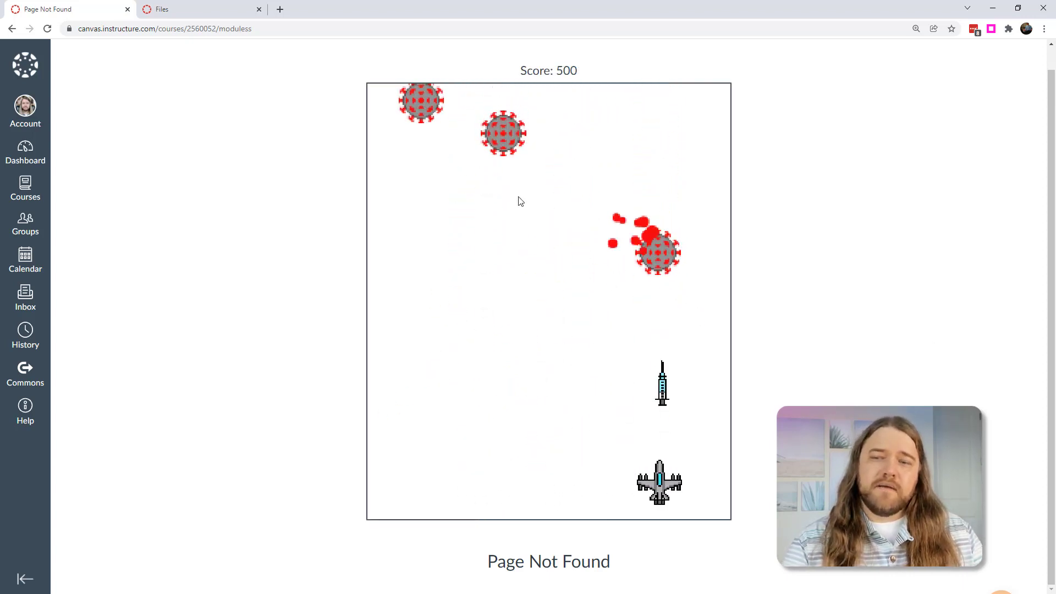
key(Left)
key(Left)
key(space)
key(Left)
key(space)
key(Left)
key(space)
key(Right)
key(space)
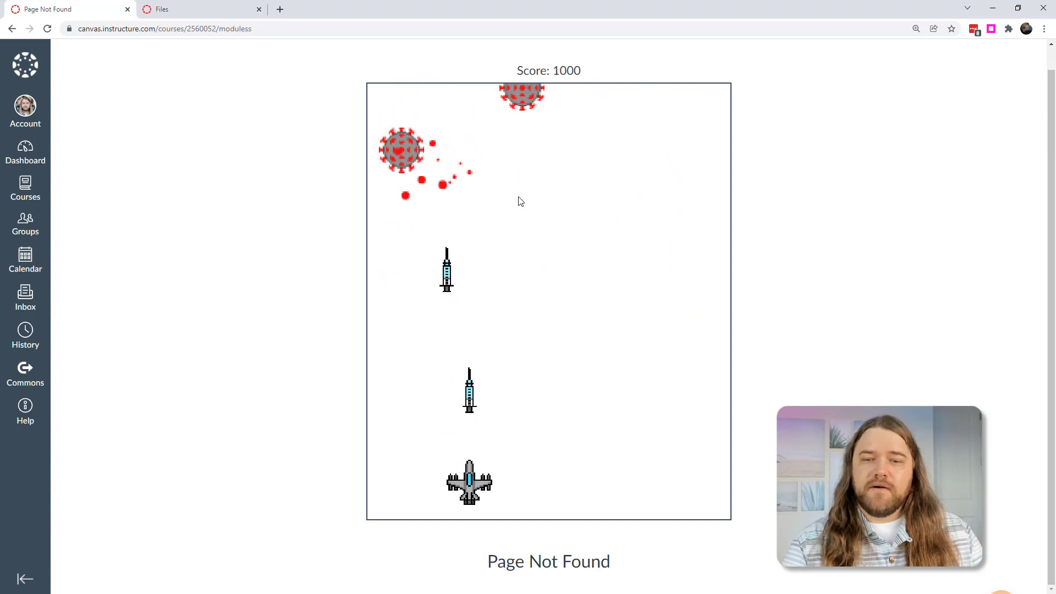
key(Left)
key(space)
key(Right)
key(space)
key(Right)
key(space)
key(Right)
key(space)
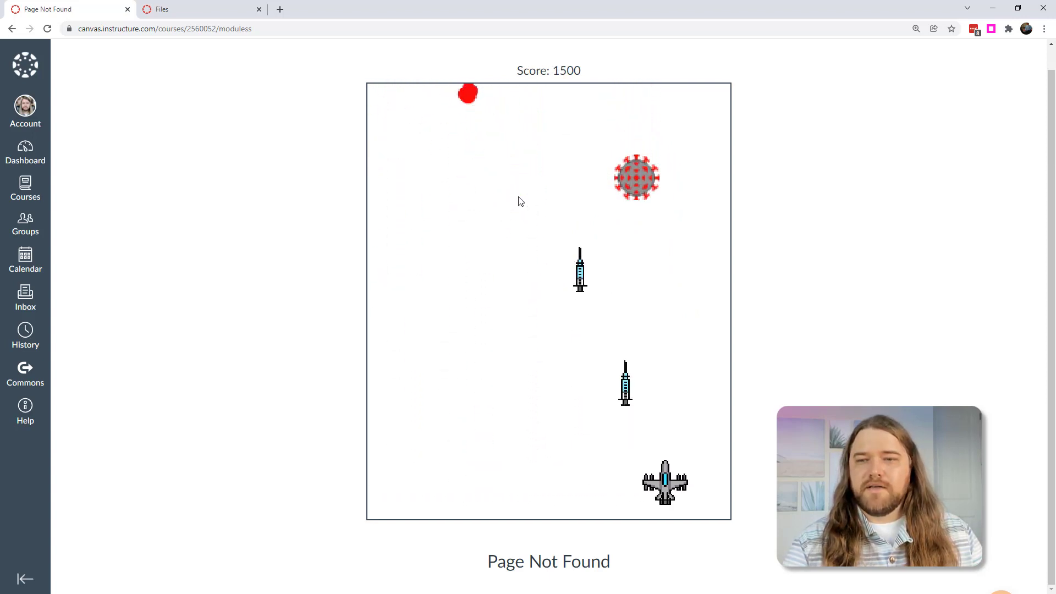
key(Left)
key(space)
key(space)
key(Left)
key(space)
key(Left)
key(space)
key(Left)
key(space)
key(Left)
key(space)
key(Right)
key(space)
key(Right)
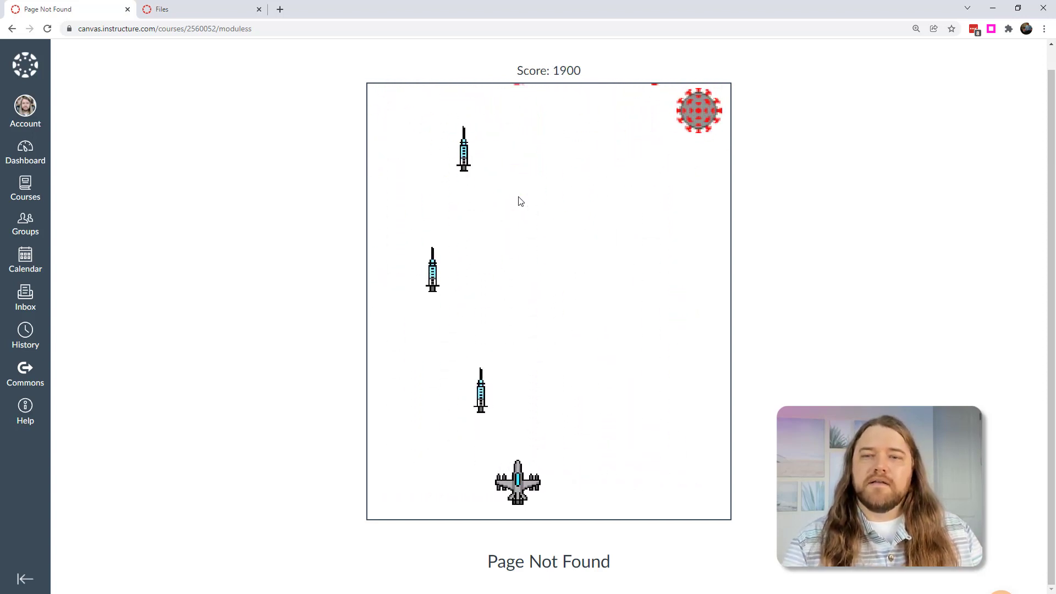
key(space)
key(Right)
key(space)
key(Right)
key(Right)
key(space)
key(Left)
key(space)
key(Left)
key(space)
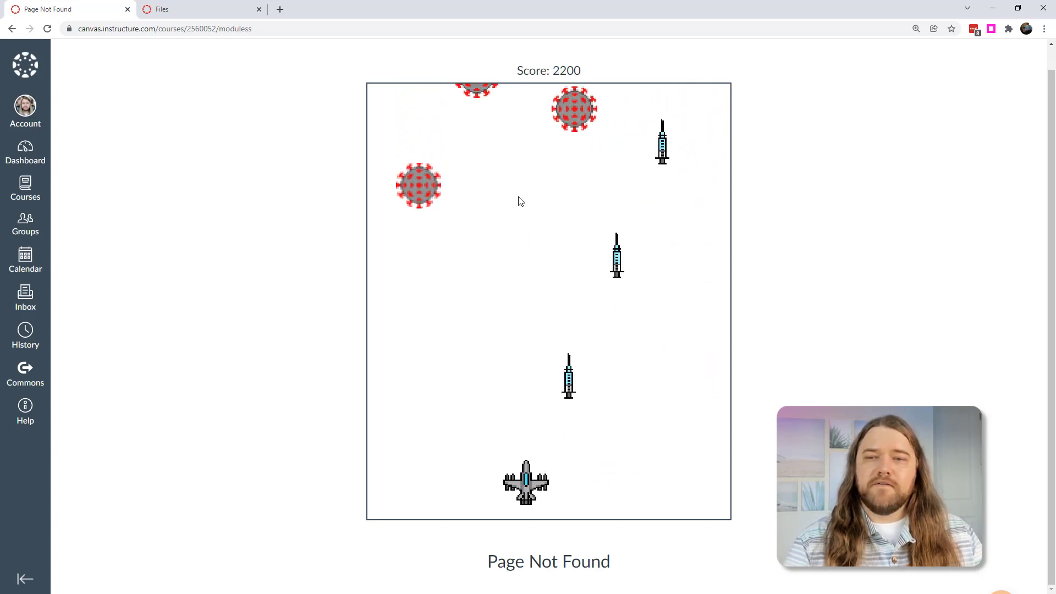
key(Left)
key(space)
key(Up)
key(space)
key(Up)
key(Right)
key(space)
key(Right)
key(space)
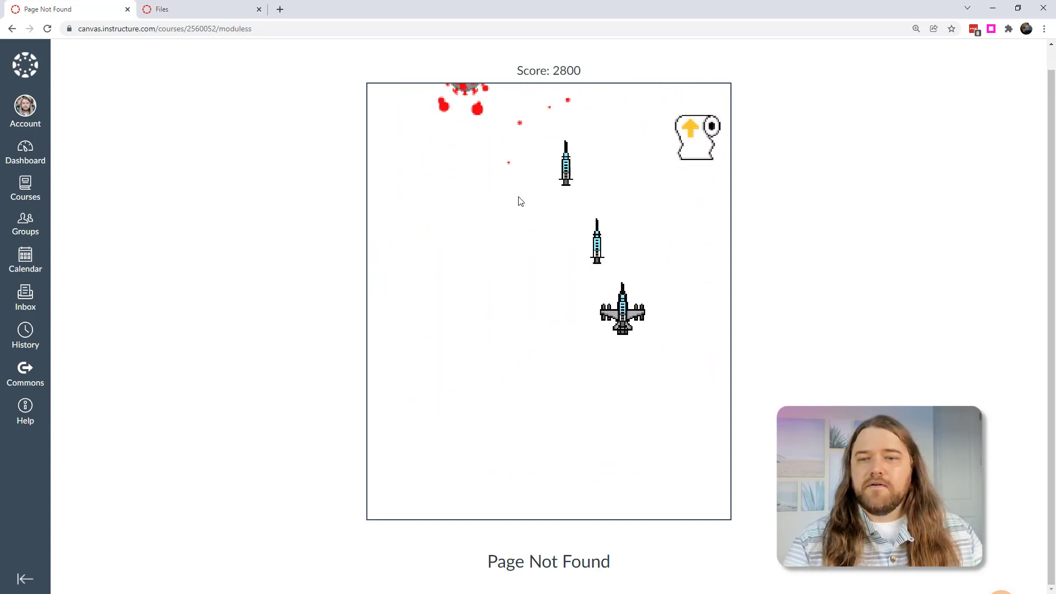
key(Right)
key(space)
key(space)
key(Left)
key(space)
key(Left)
key(space)
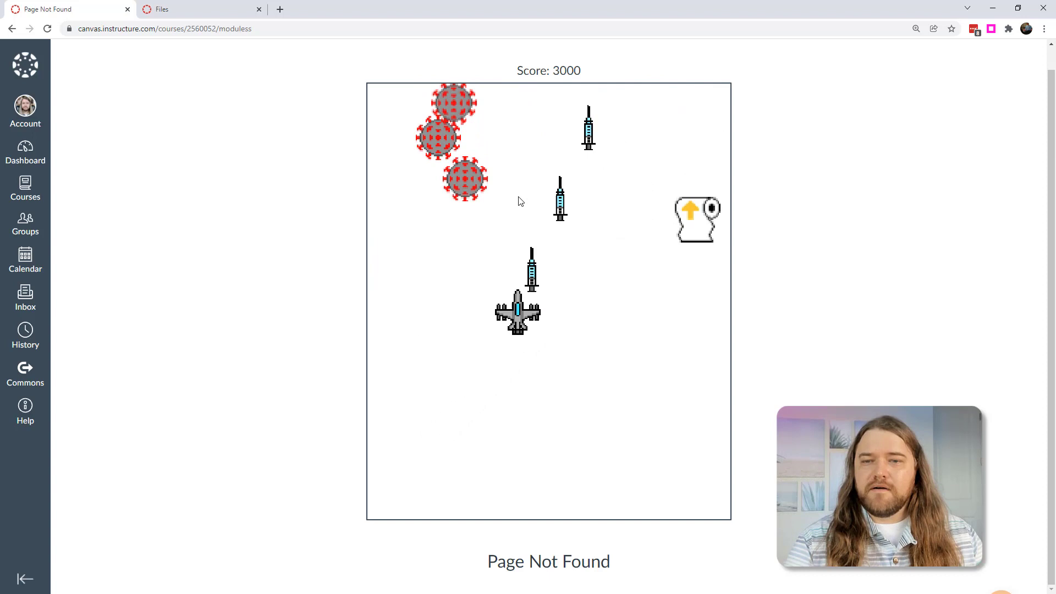
key(Left)
key(space)
key(Right)
key(space)
key(Right)
key(space)
key(Right)
key(space)
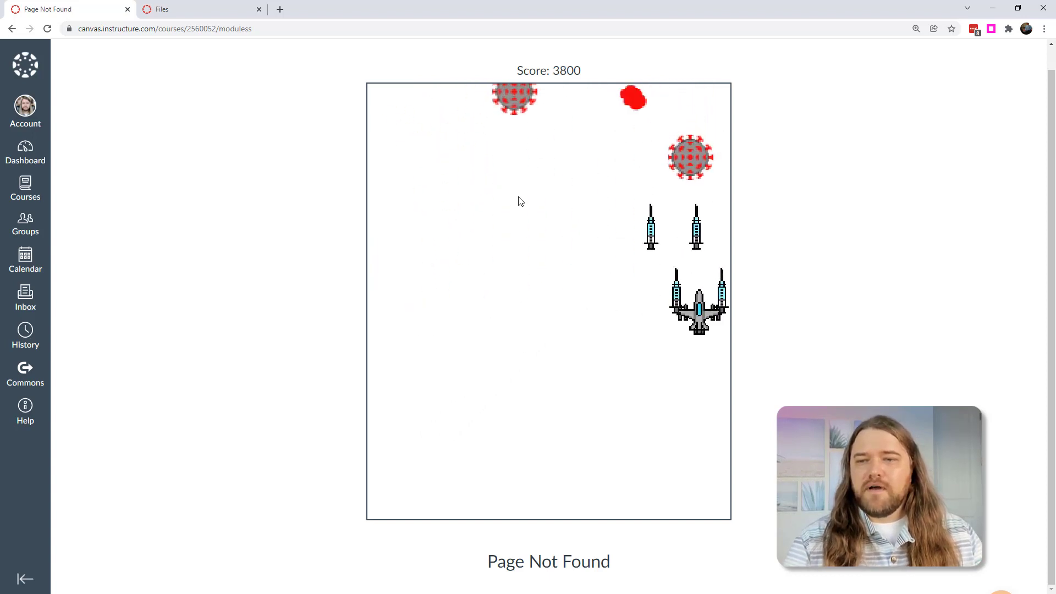
key(Left)
key(space)
key(Left)
key(Down)
key(space)
key(Left)
key(Down)
key(space)
key(Left)
key(space)
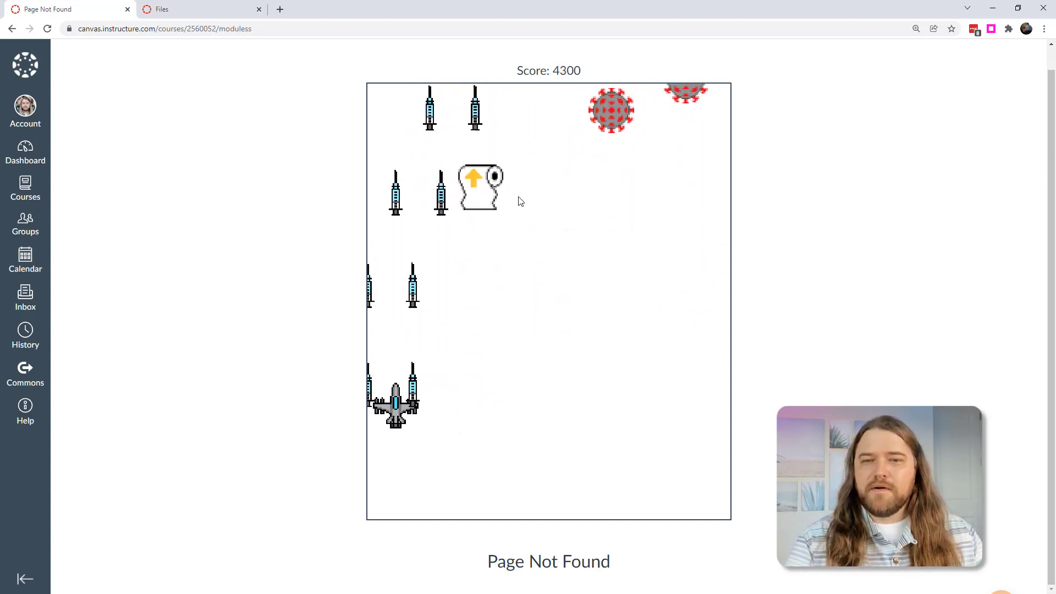
key(Right)
key(space)
key(Right)
key(space)
key(Right)
key(space)
key(Left)
key(Up)
key(space)
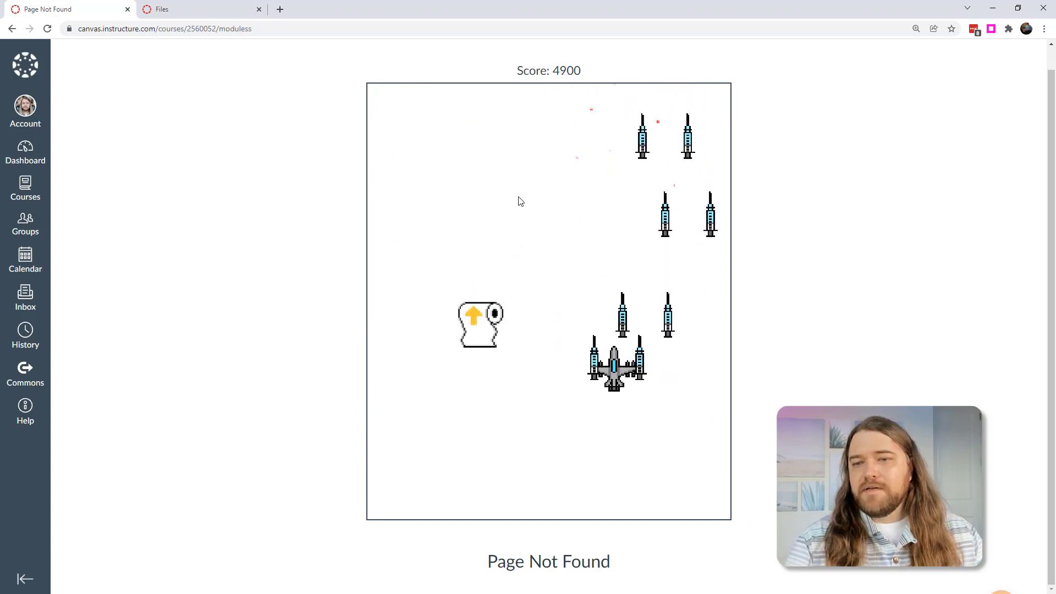
key(Left)
key(Up)
key(space)
key(Left)
key(Down)
key(space)
key(Right)
key(Down)
key(space)
key(Left)
key(Down)
key(space)
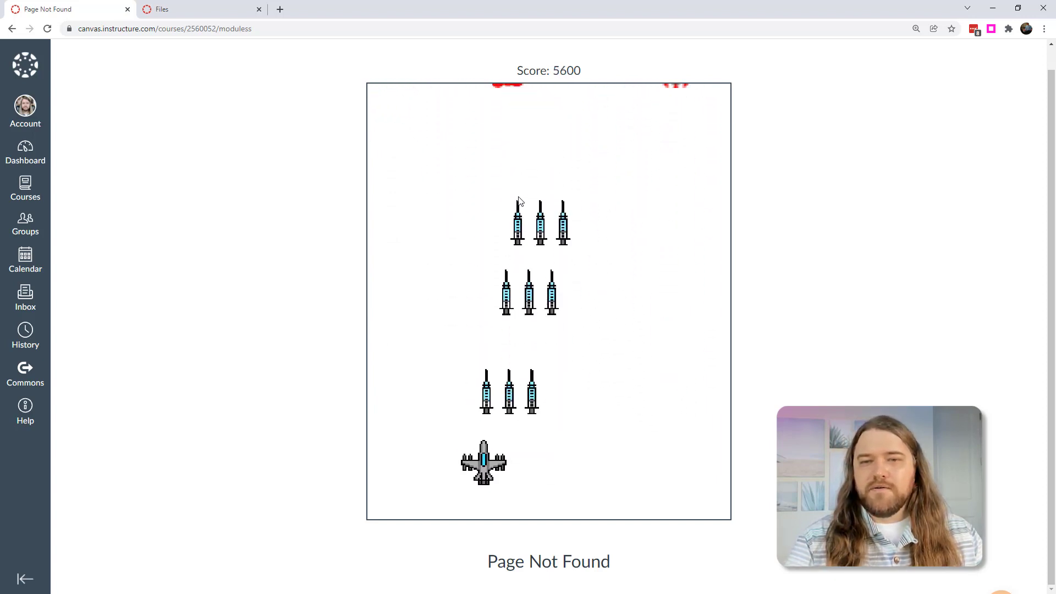
key(Right)
key(space)
key(Right)
key(space)
key(Right)
key(space)
key(Left)
key(Up)
key(space)
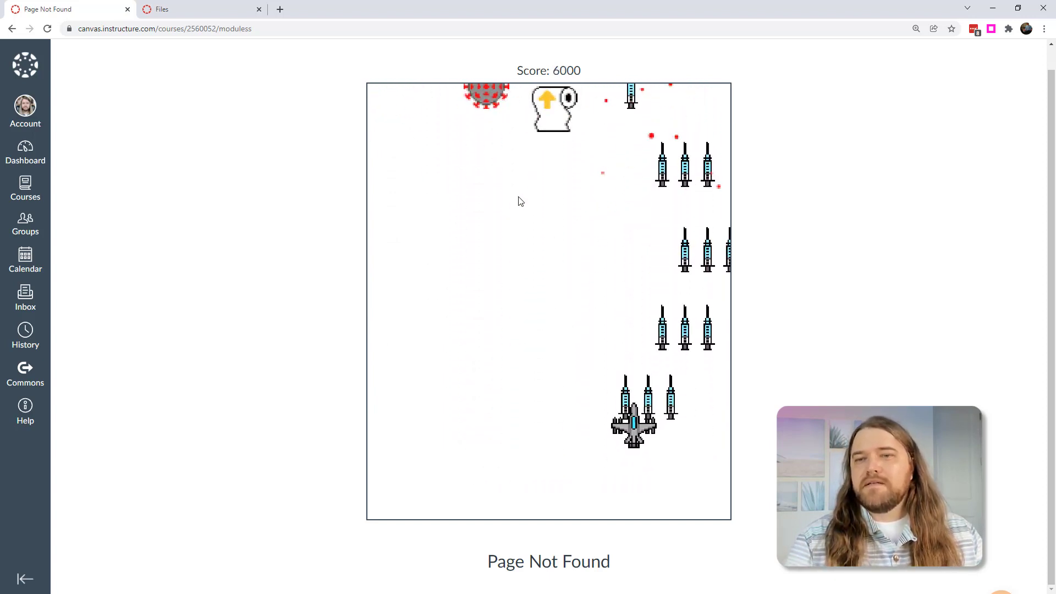
key(Left)
key(Up)
key(space)
key(Left)
key(Up)
key(space)
key(Right)
key(Down)
key(space)
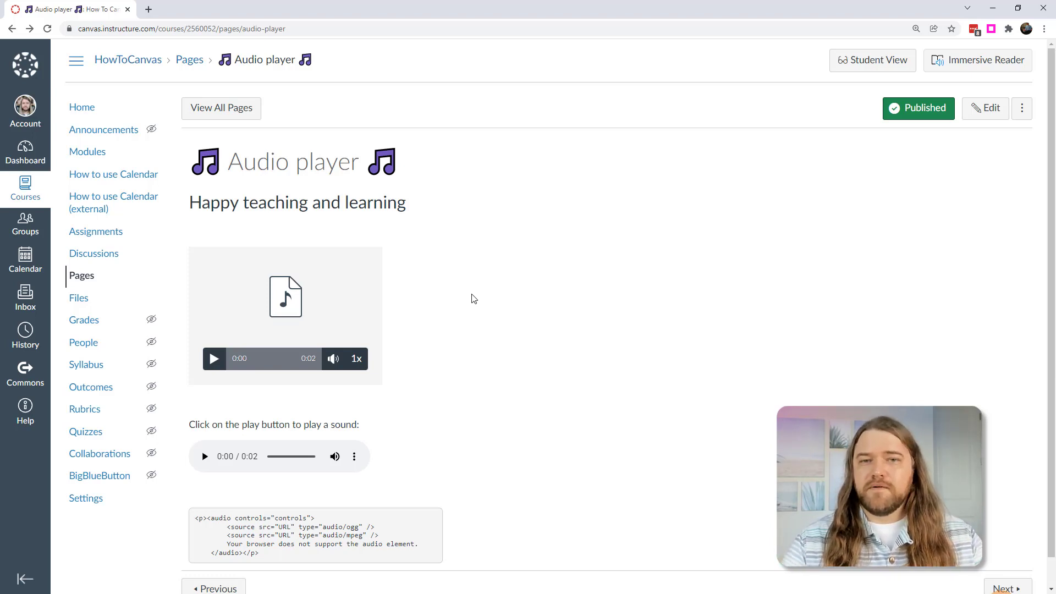
- Send the Audio player page via Send To... to the teacher found by name search
click(1021, 107)
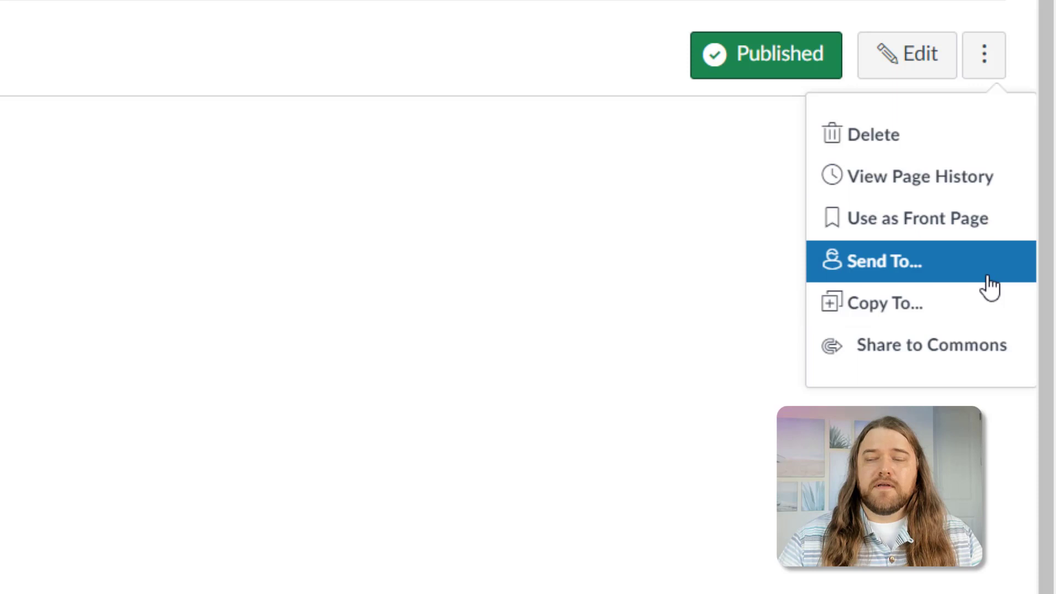
click(880, 261)
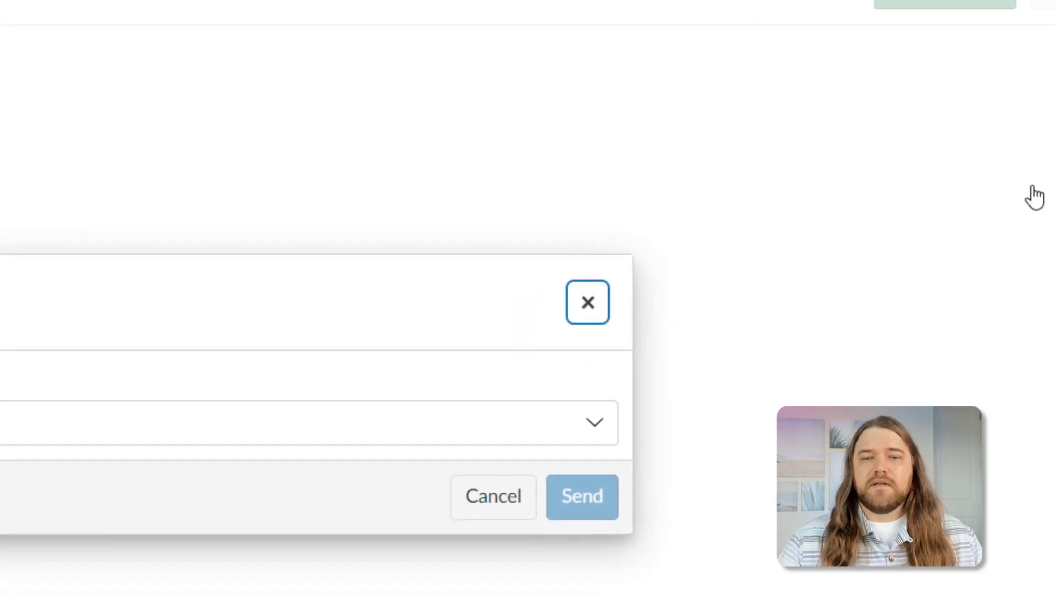
click(238, 301)
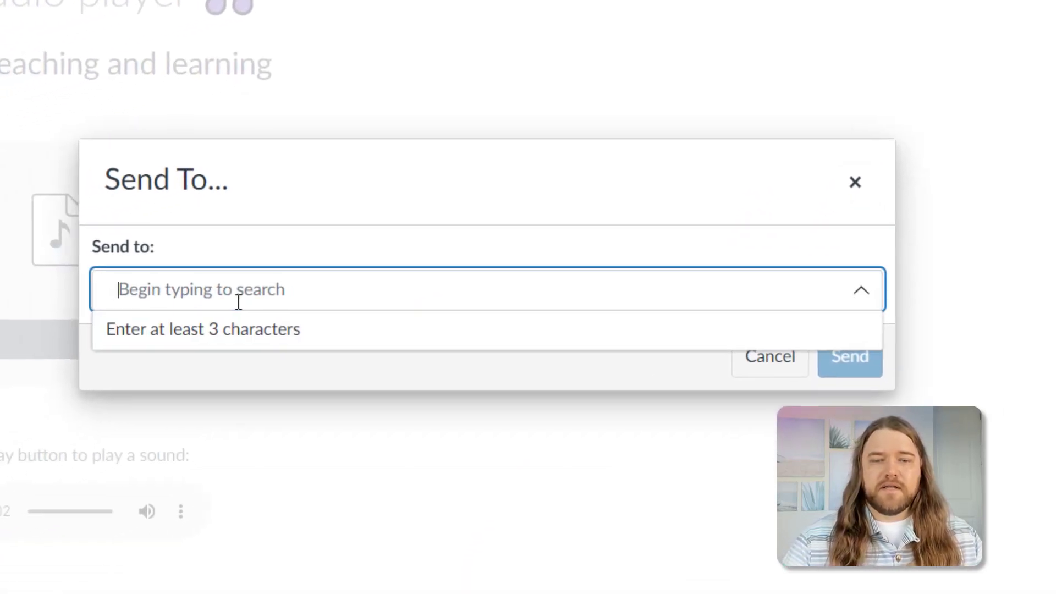
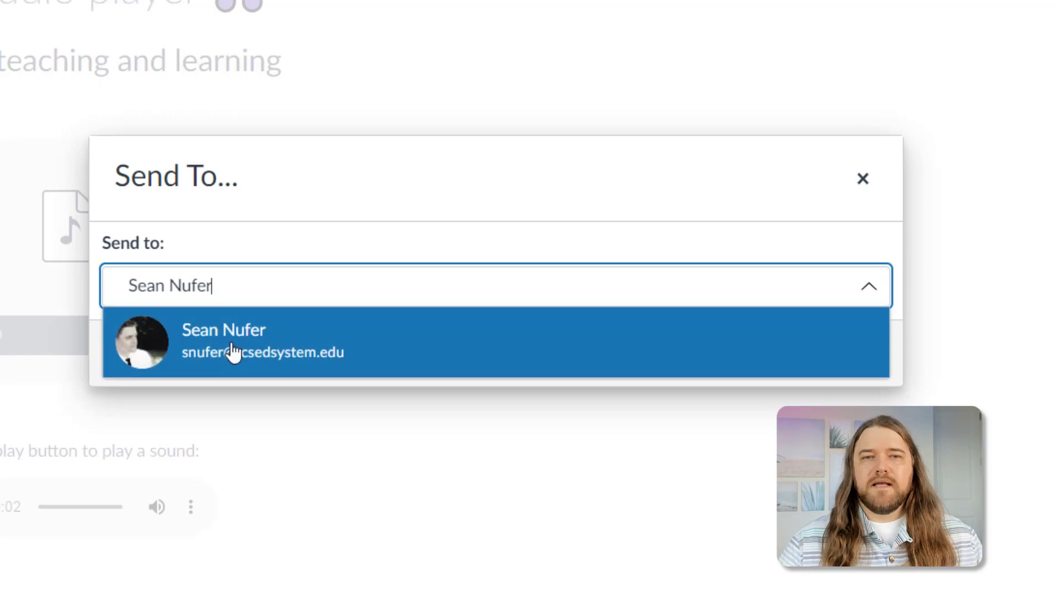
click(231, 353)
click(850, 363)
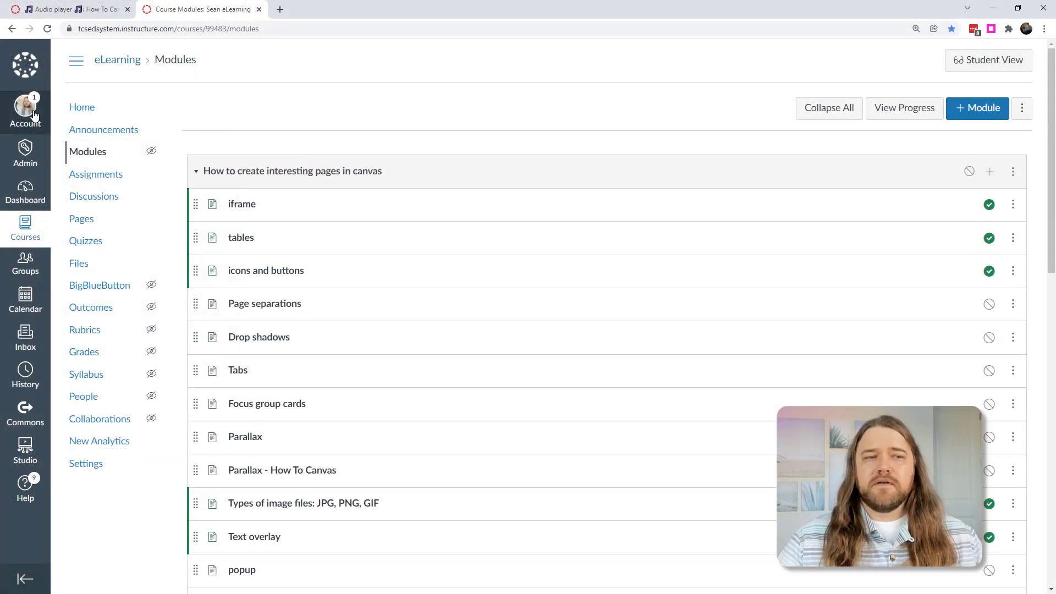
- In Shared Content, start importing the shared Discussion 4 into a course
click(34, 115)
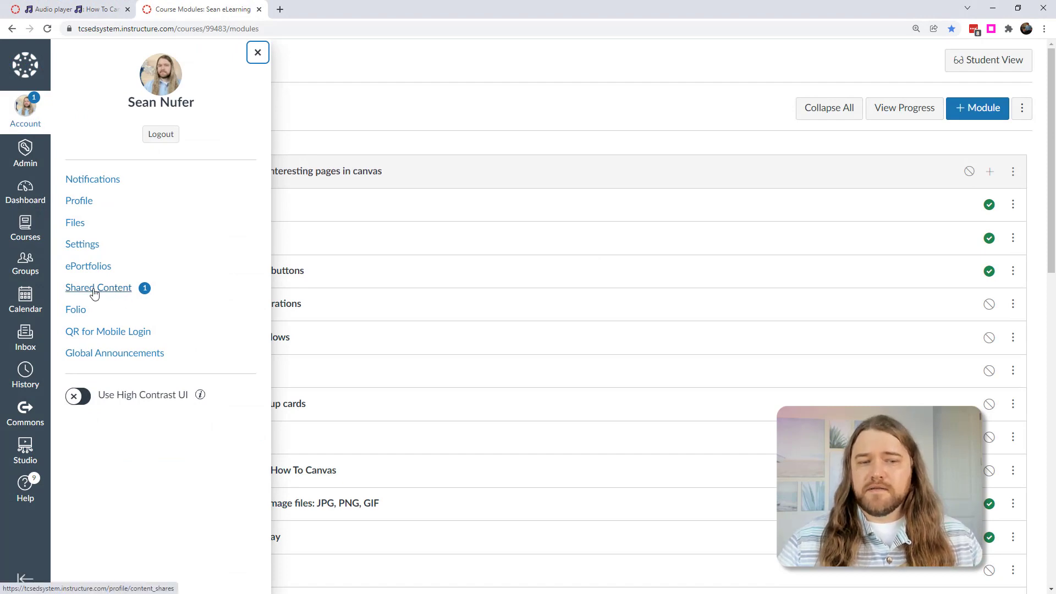
click(117, 293)
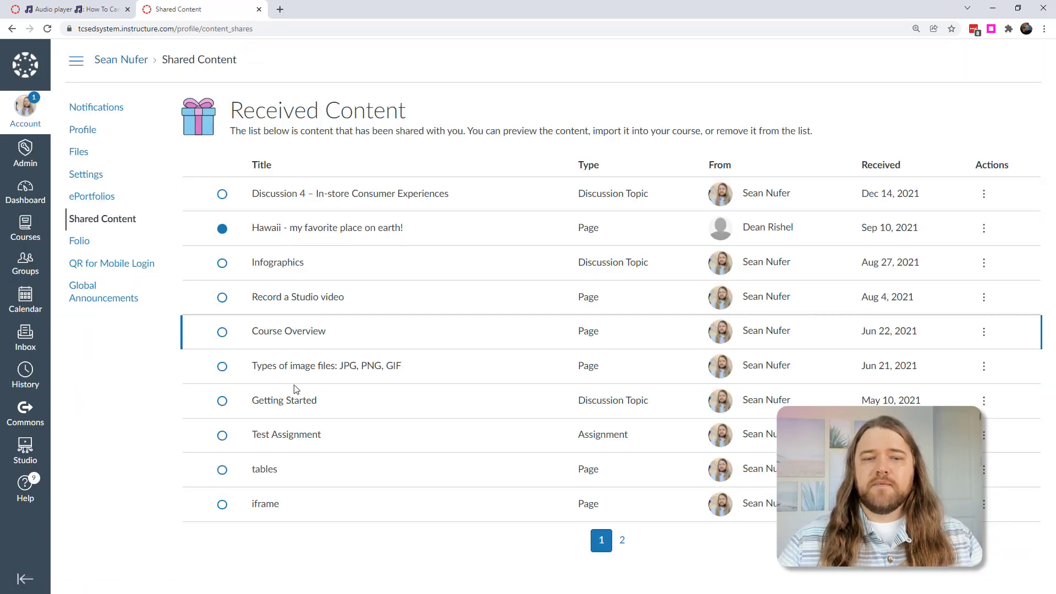
click(984, 194)
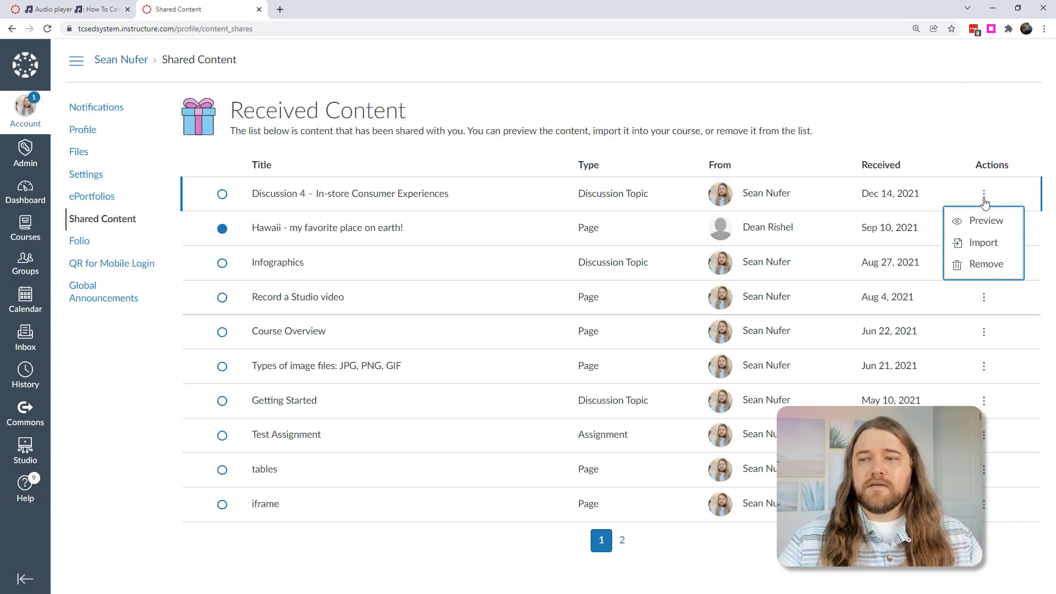
click(983, 242)
- Target IO561 A Consumer Motivation, Module 2 - Brand Image, placed after Discussion 2
click(916, 122)
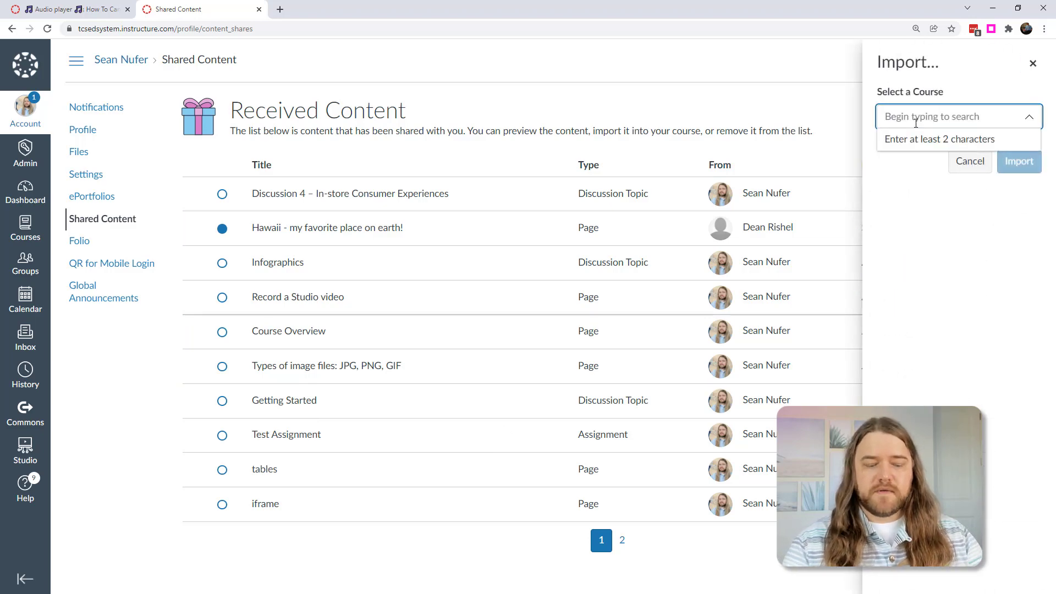
text(io561)
click(916, 142)
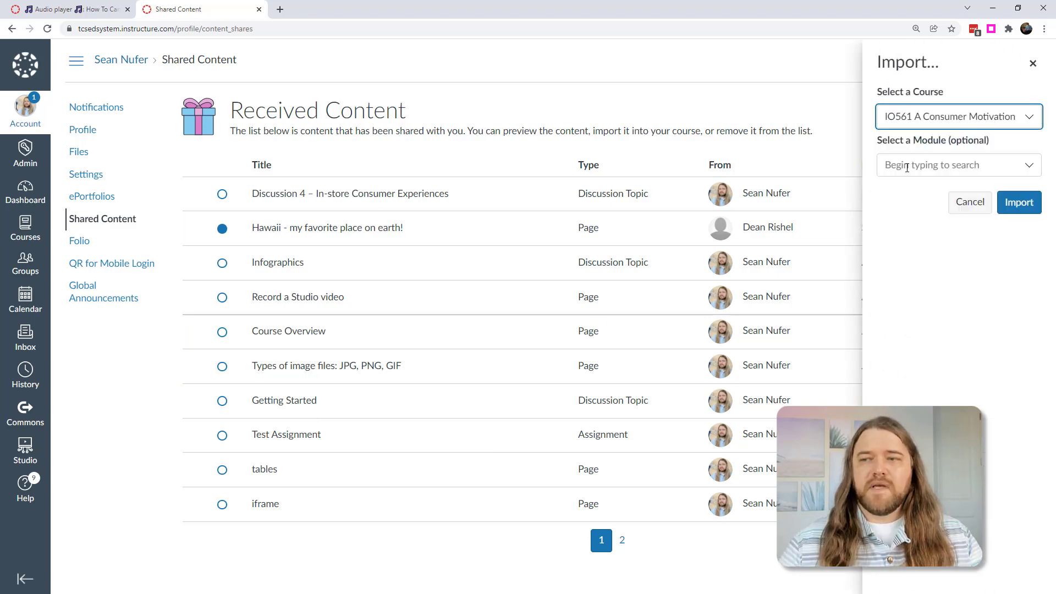
click(907, 166)
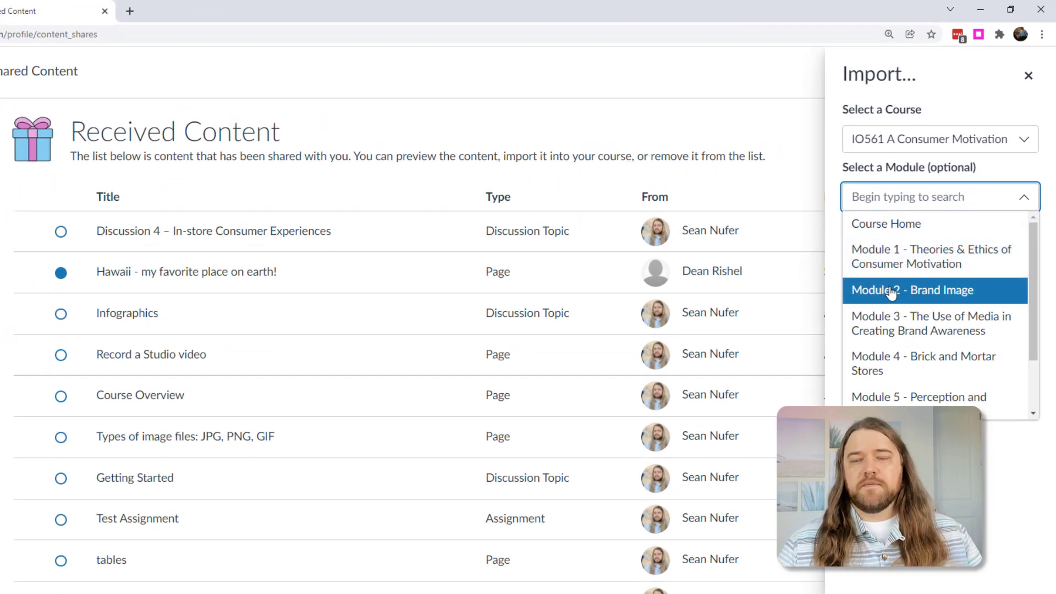
click(900, 284)
click(886, 273)
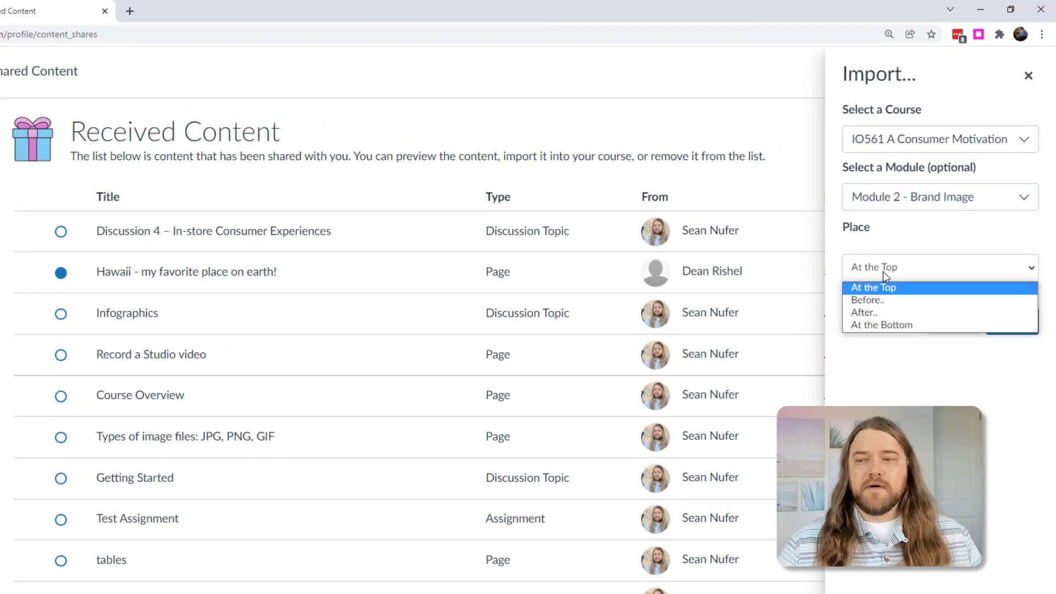
click(876, 311)
click(878, 308)
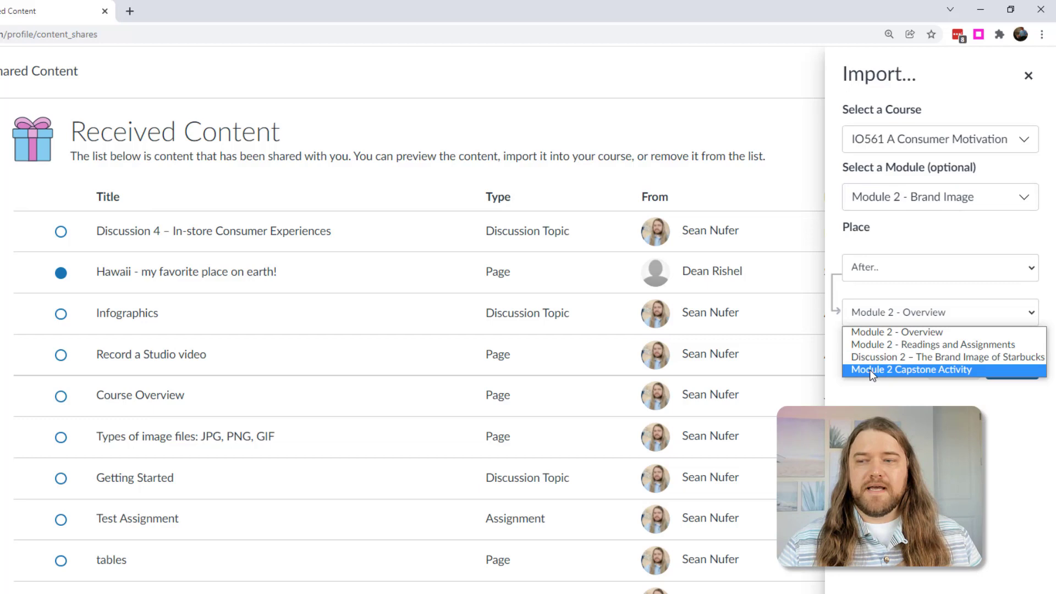
click(877, 360)
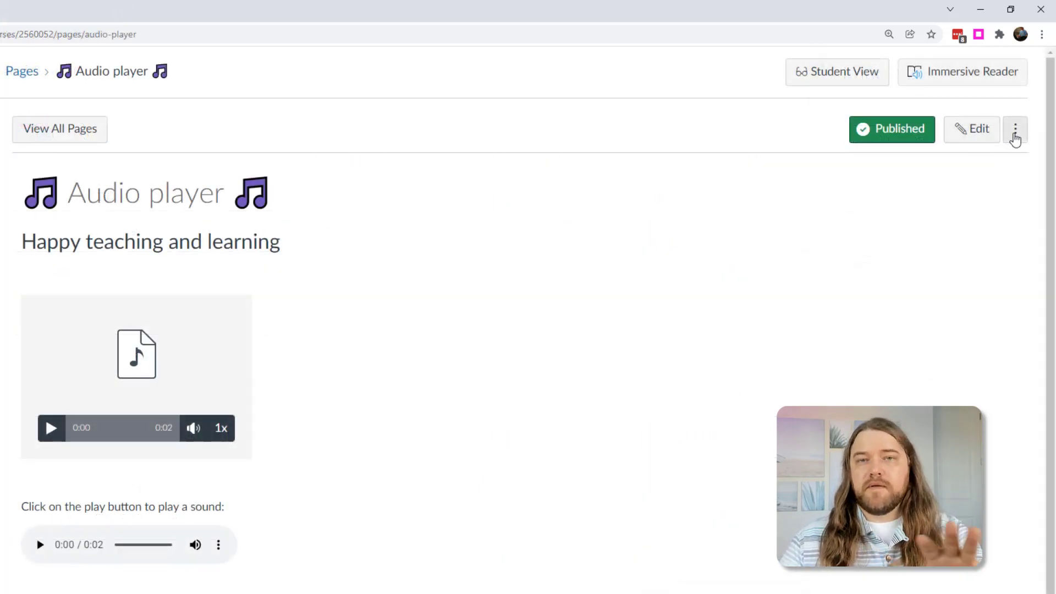
- Copy the Audio player page to the Educational Technology and Psychology course, then close the copy panel
click(1015, 138)
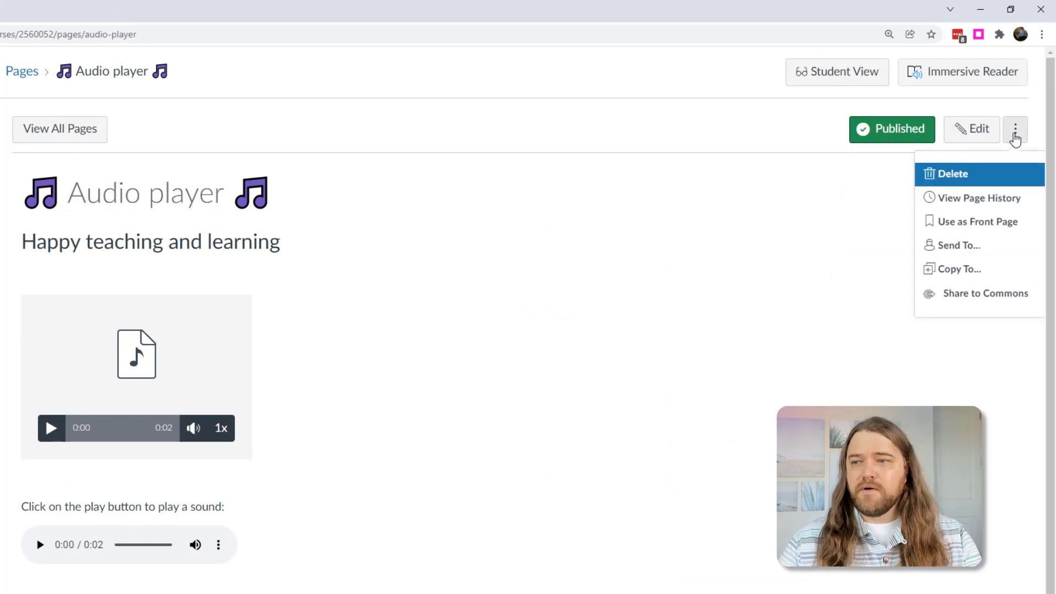
click(955, 274)
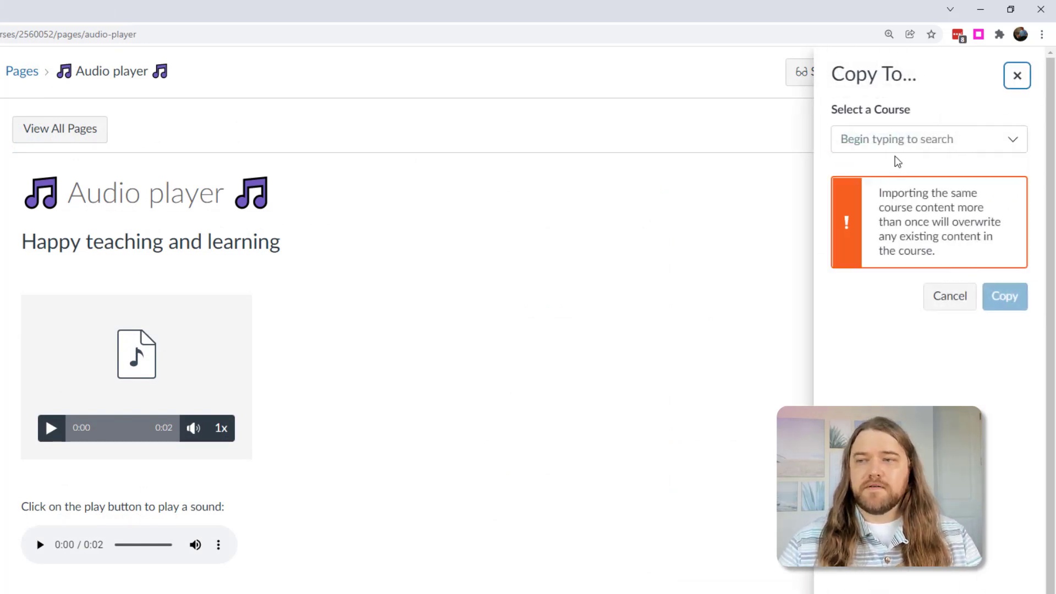
click(896, 142)
click(880, 260)
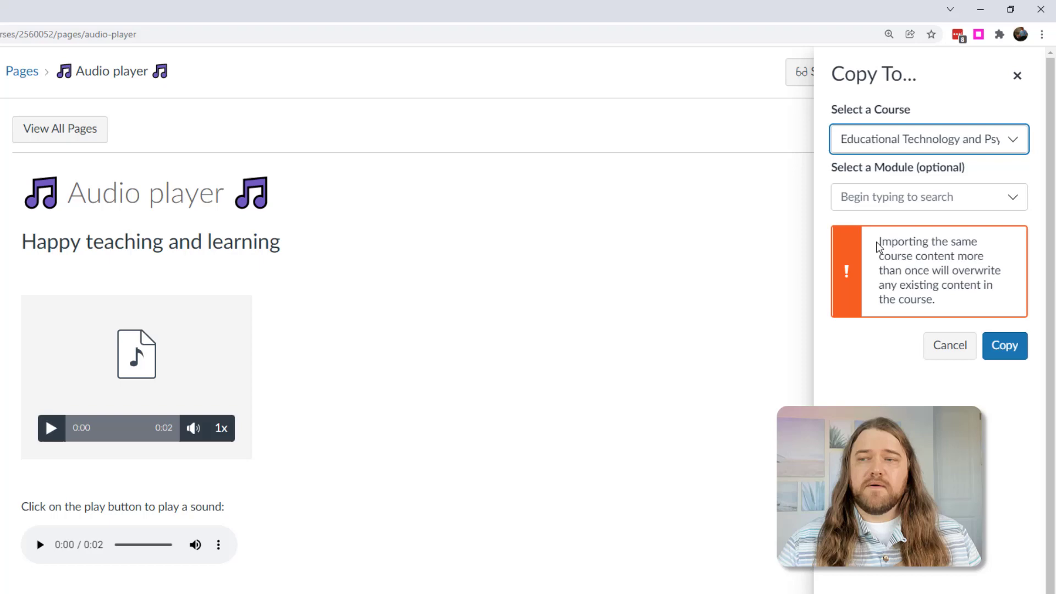
click(875, 197)
click(999, 352)
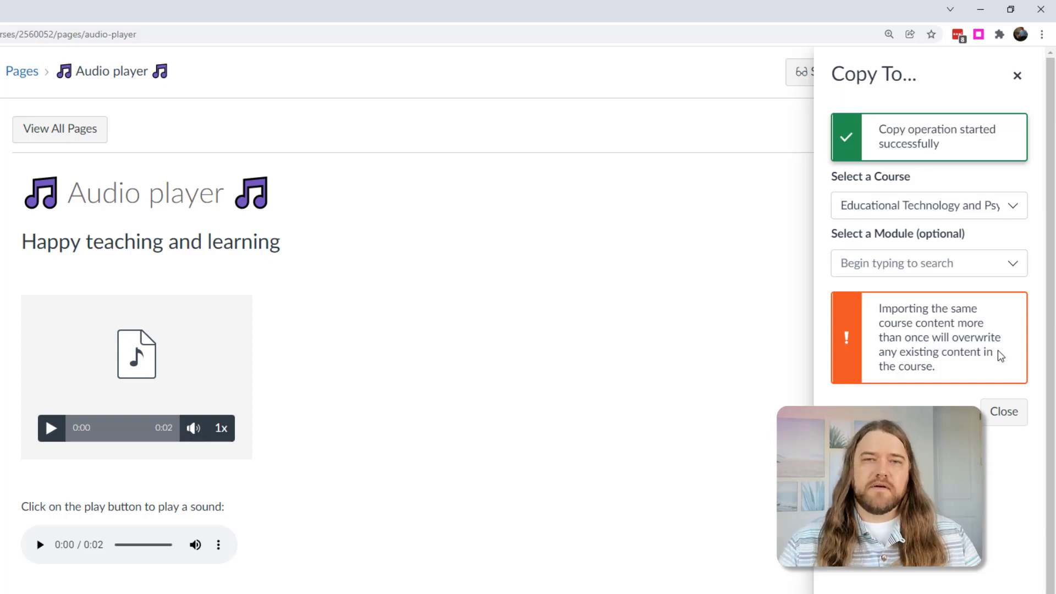
click(339, 301)
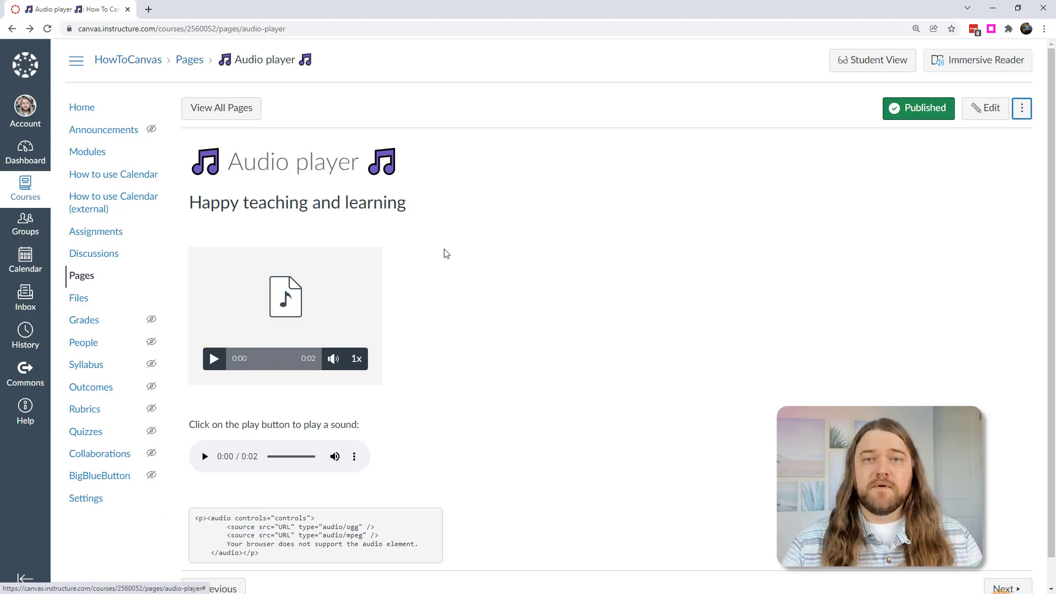
- Enter Student View and go to the HowToCanvas course home as the test student
click(868, 65)
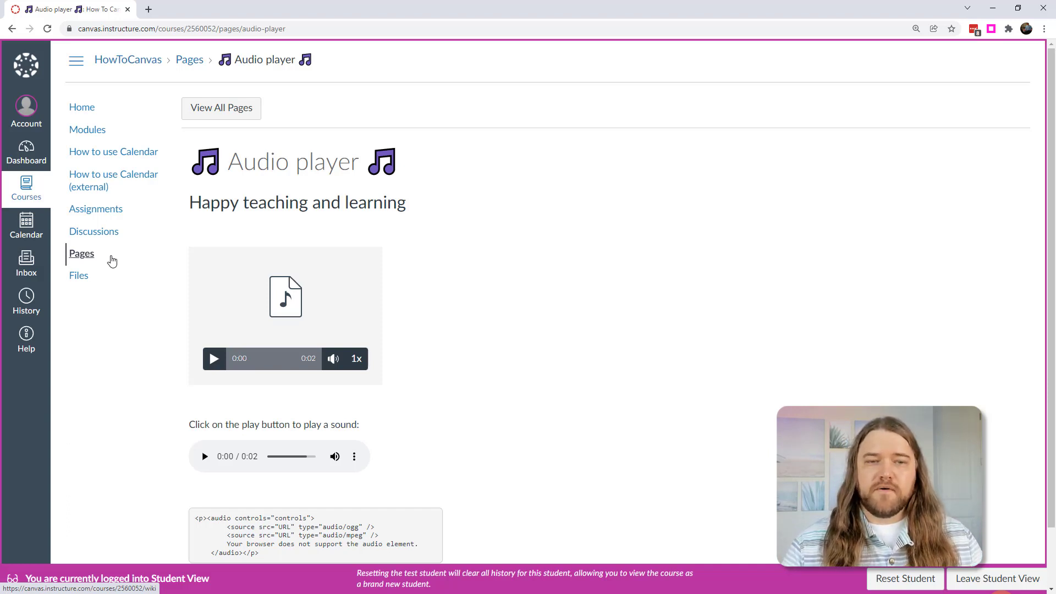
click(83, 107)
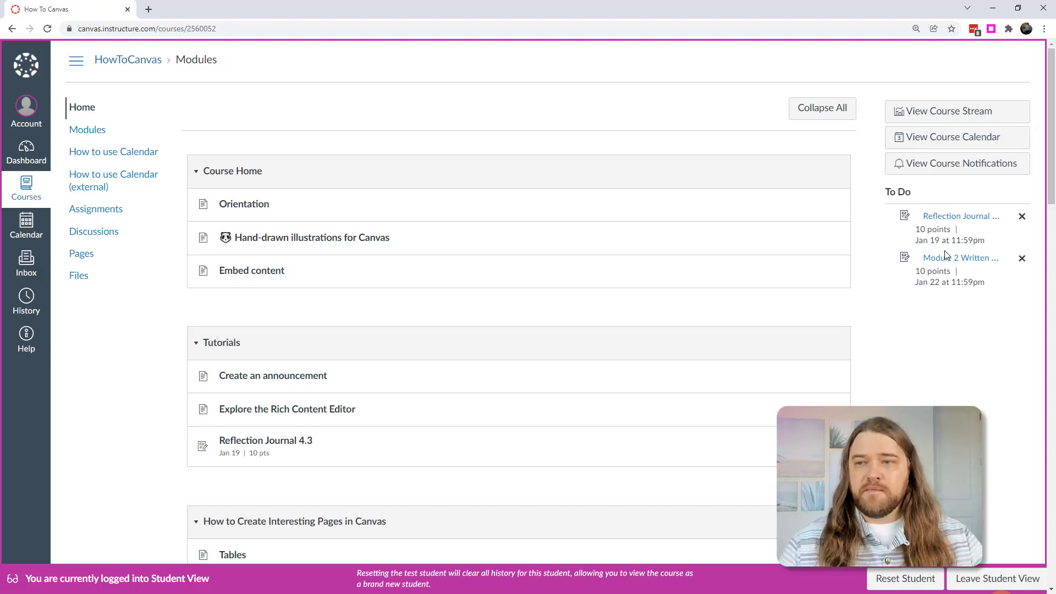
- Leave Student View and open the HowToCanvas People roster of six students and the teacher
click(978, 585)
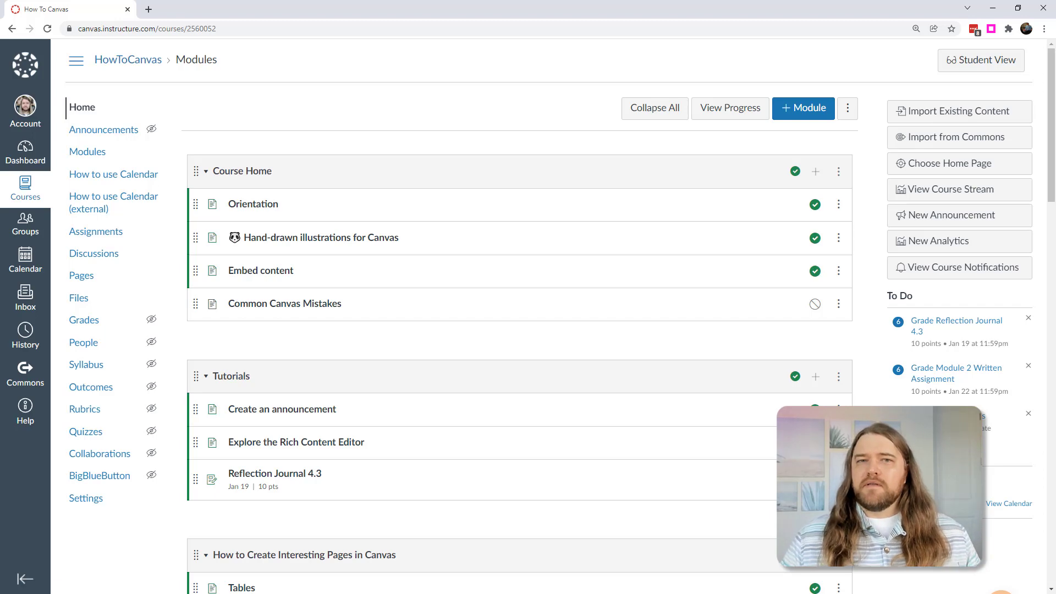
click(81, 346)
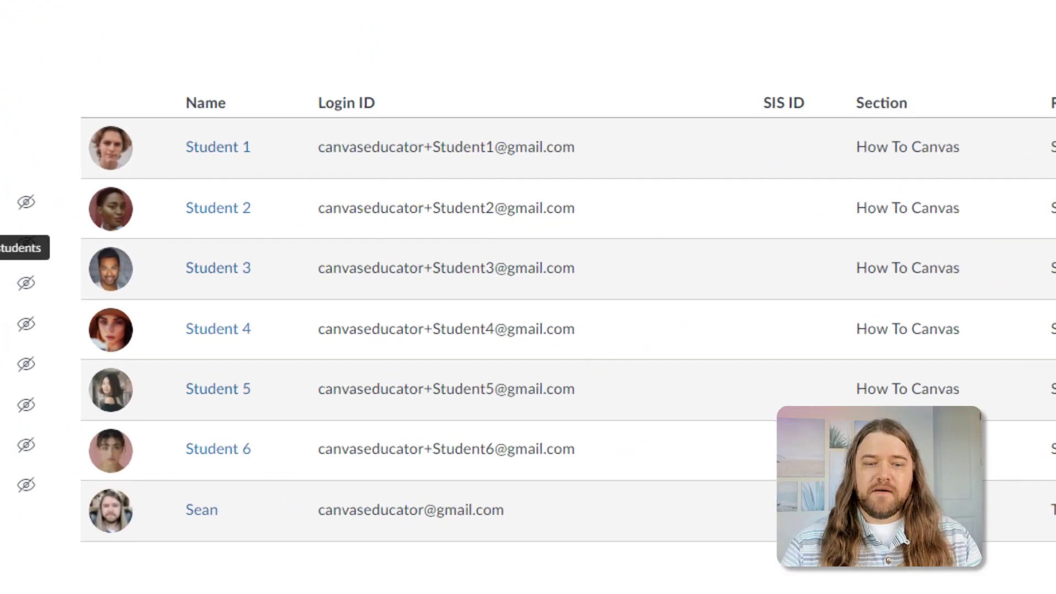
drag(514, 513, 324, 533)
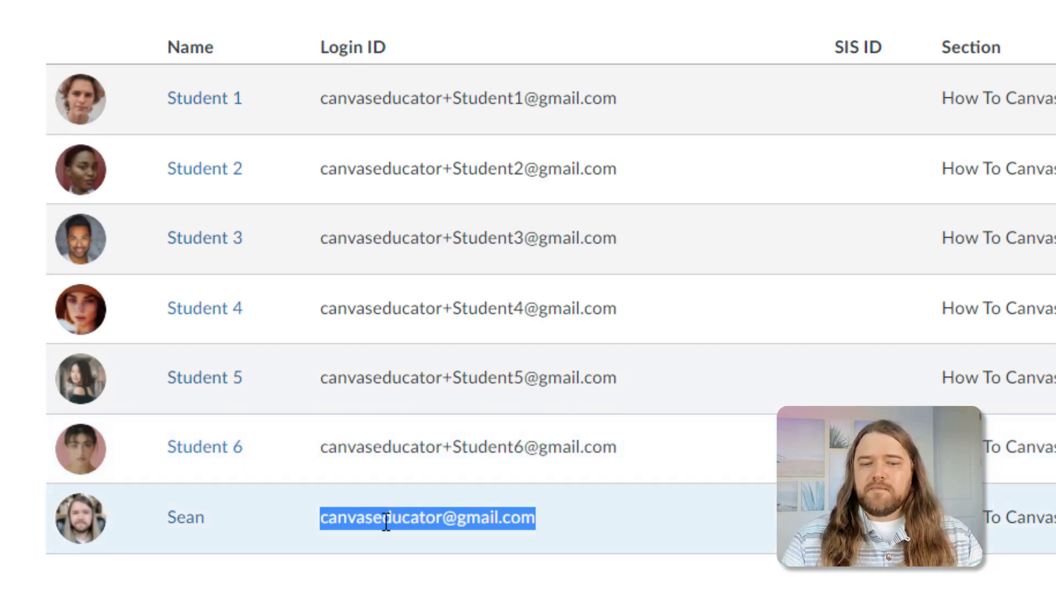
click(441, 446)
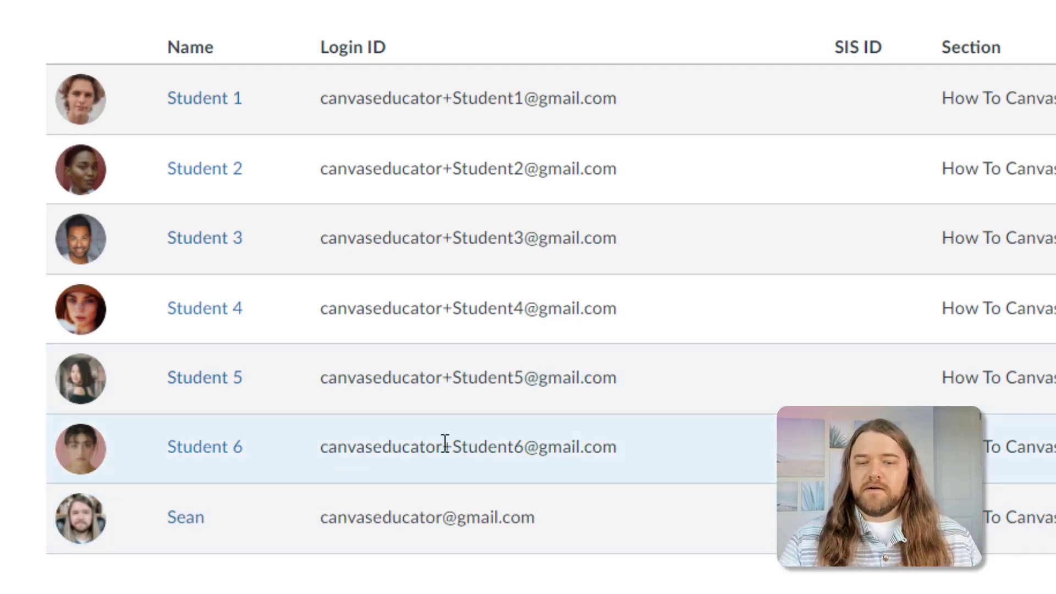
drag(445, 443, 524, 447)
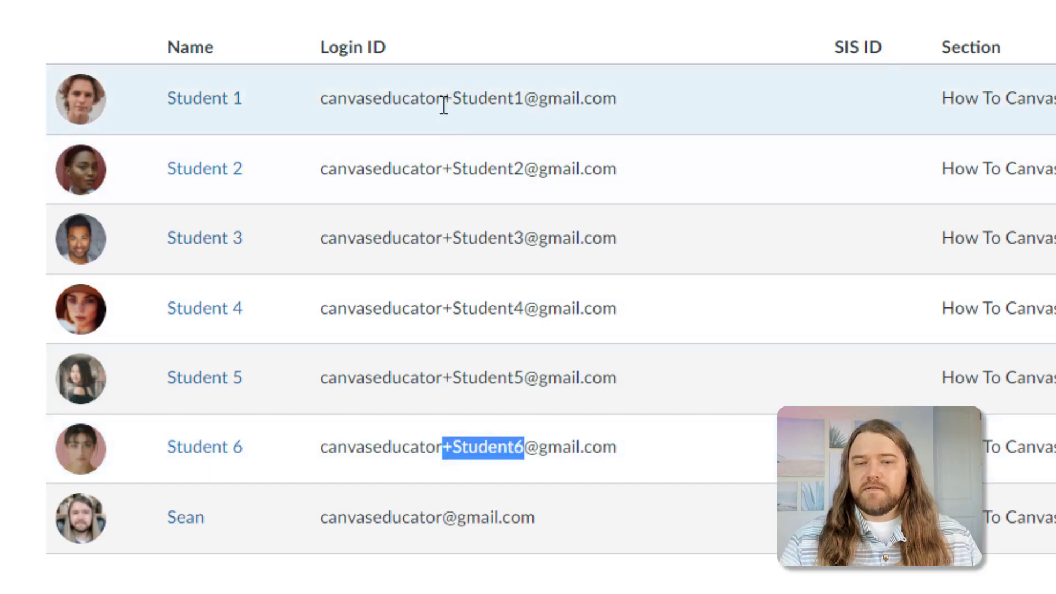
drag(443, 98, 523, 99)
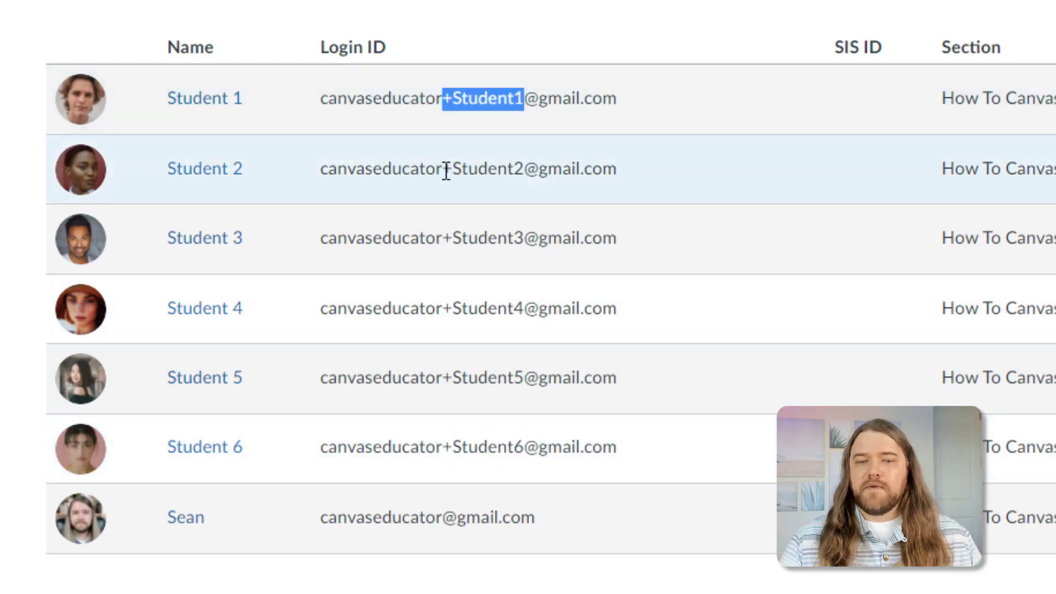
drag(446, 170, 492, 177)
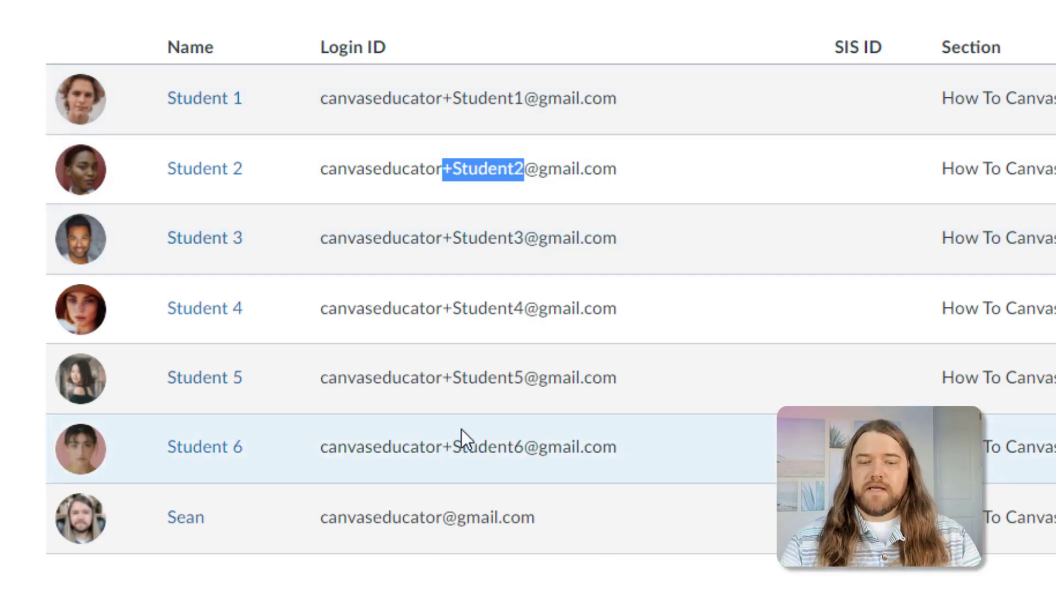
drag(321, 519, 552, 526)
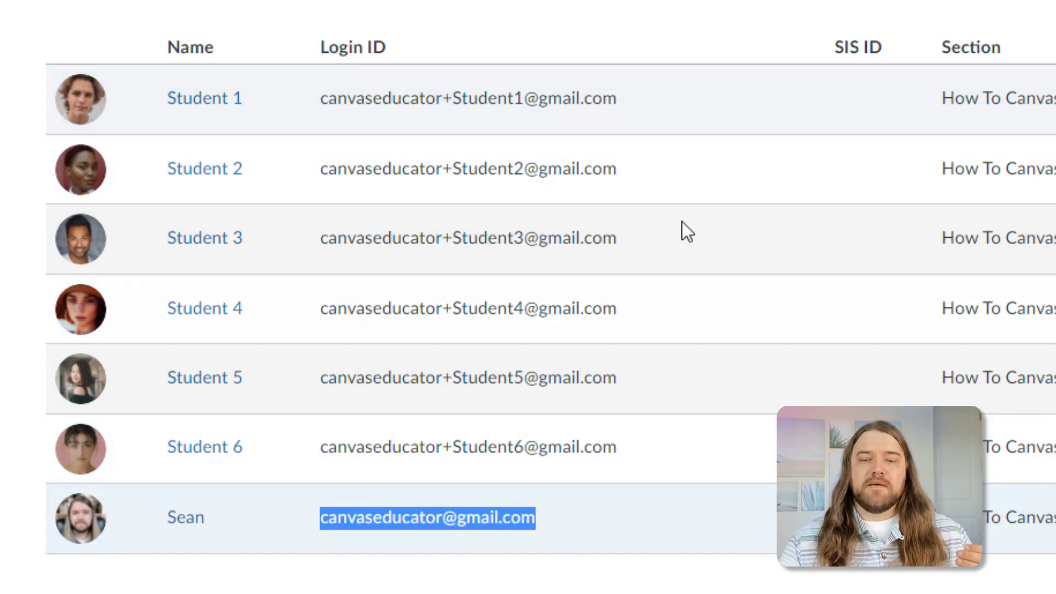
drag(322, 99, 625, 101)
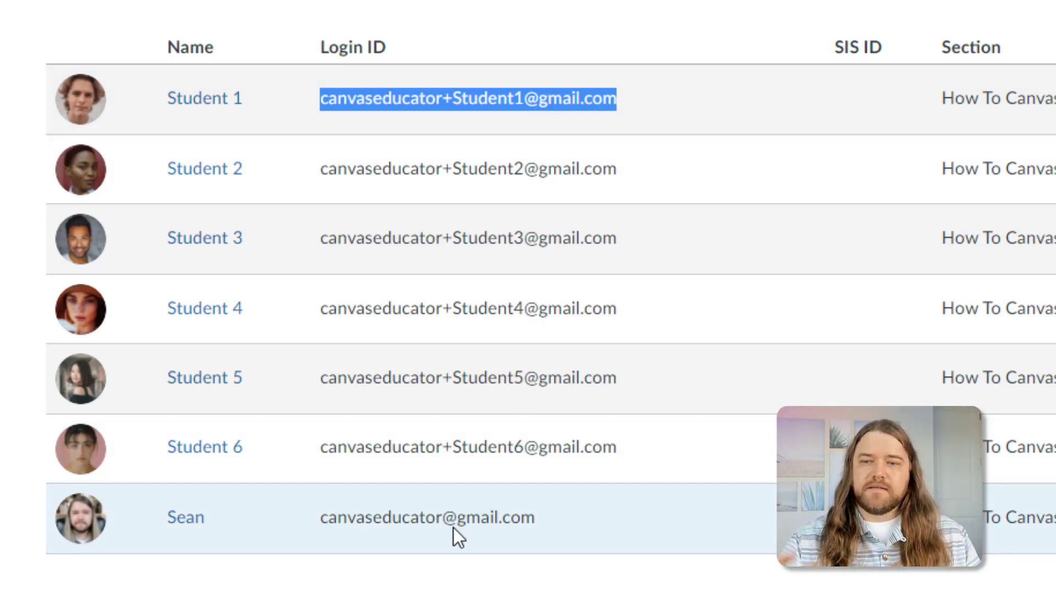
drag(620, 454, 323, 110)
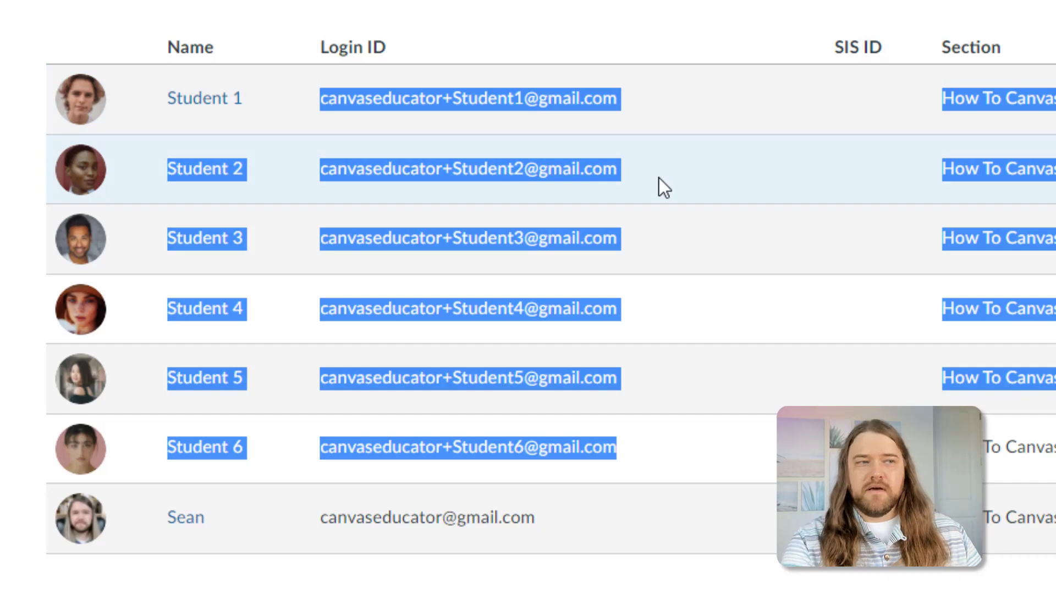
click(659, 177)
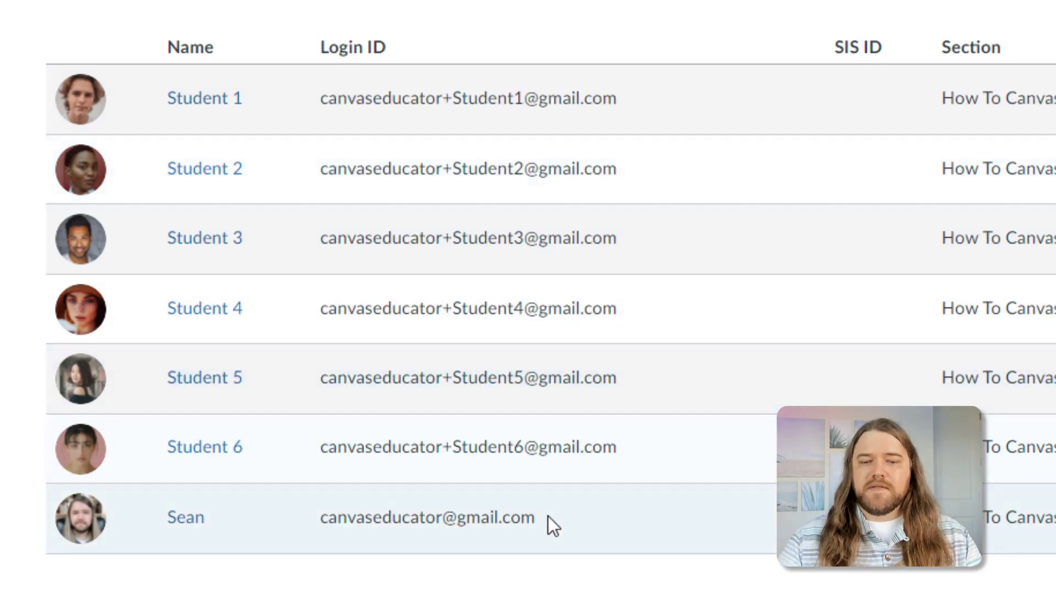
drag(547, 522, 322, 529)
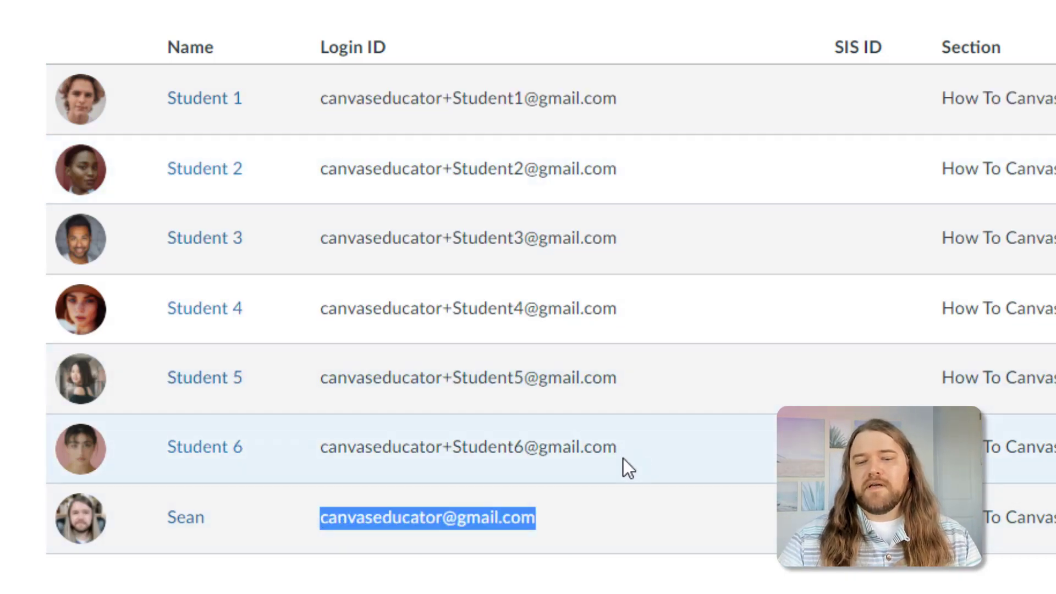
drag(638, 451, 314, 114)
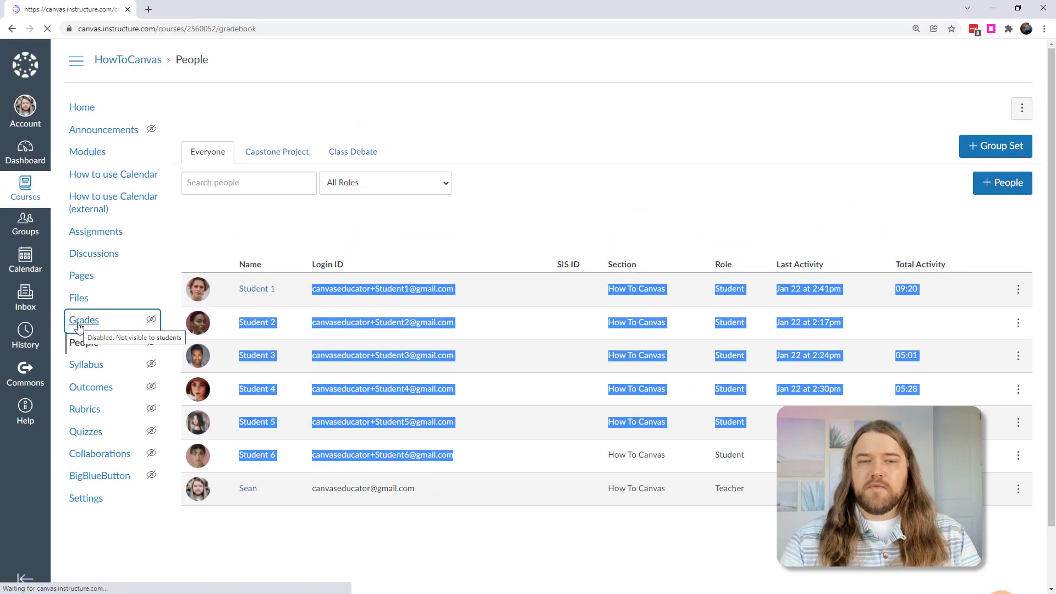
- Open the HowToCanvas Grades page from the course navigation
click(11, 277)
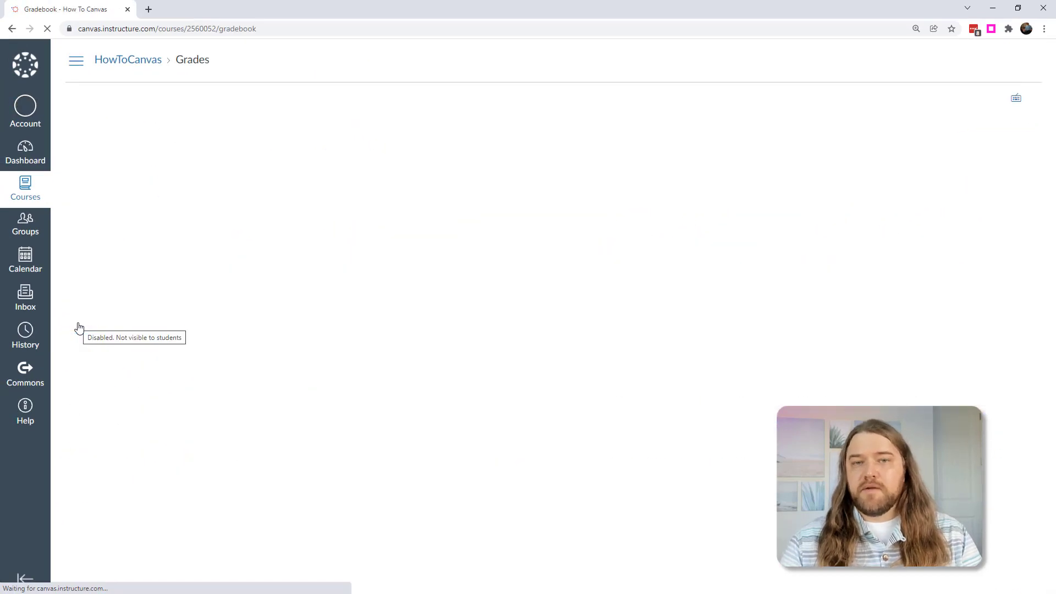